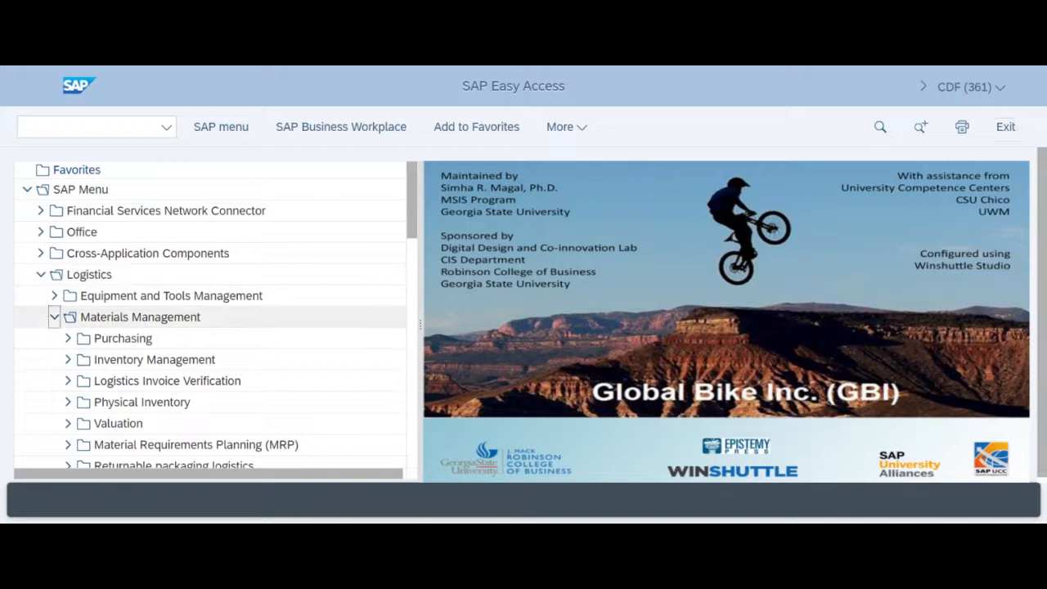
# Step: Expand Logistics, Materials Management, Purchasing, Master Data and Vendor down to the Central vendor transactions
pyautogui.click(54, 317)
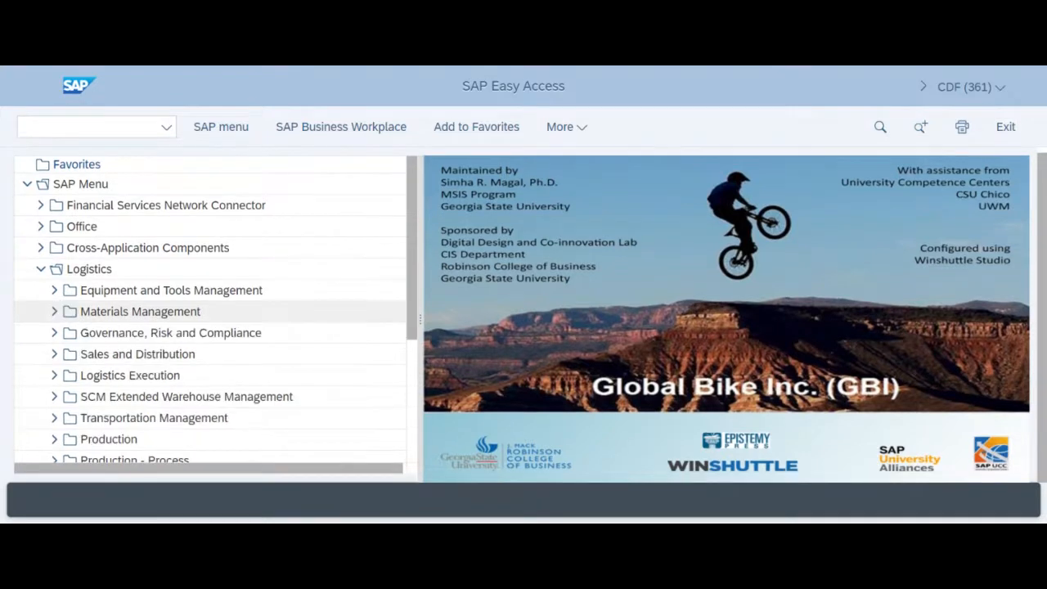
pyautogui.click(54, 312)
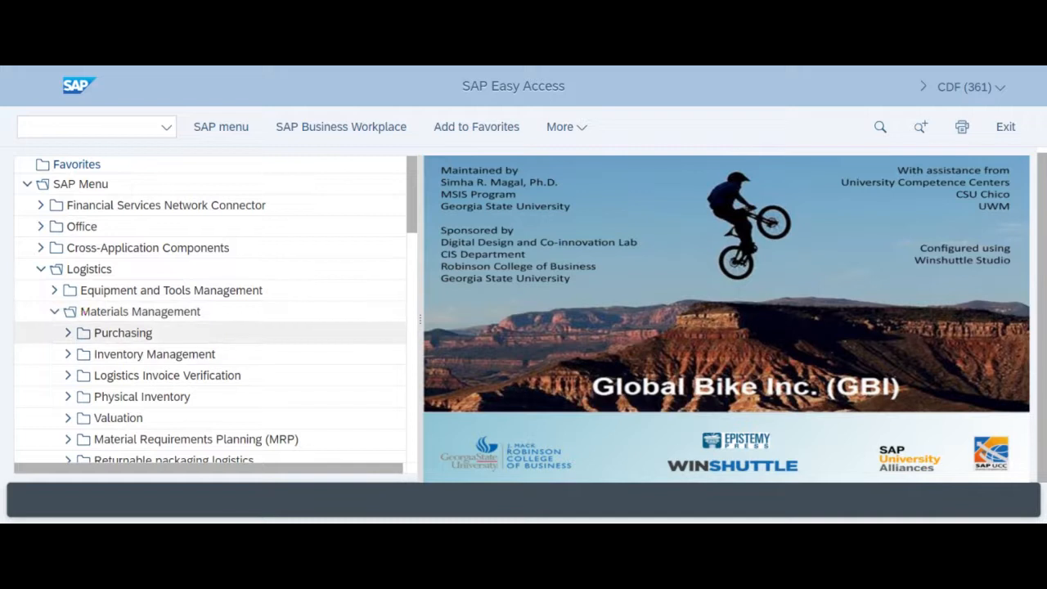
pyautogui.click(68, 333)
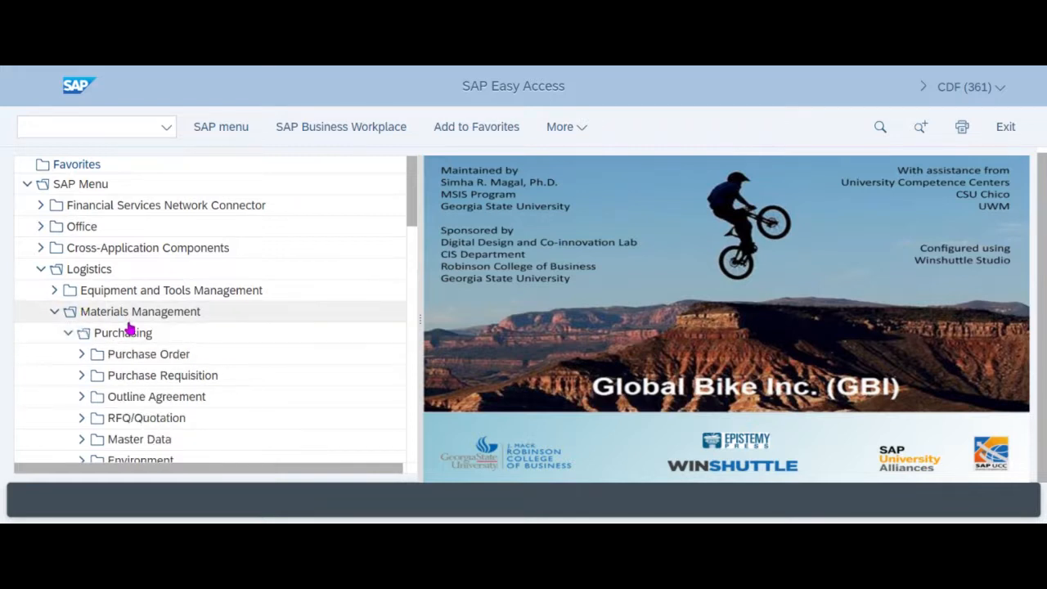
pyautogui.scroll(-3, 150, 329)
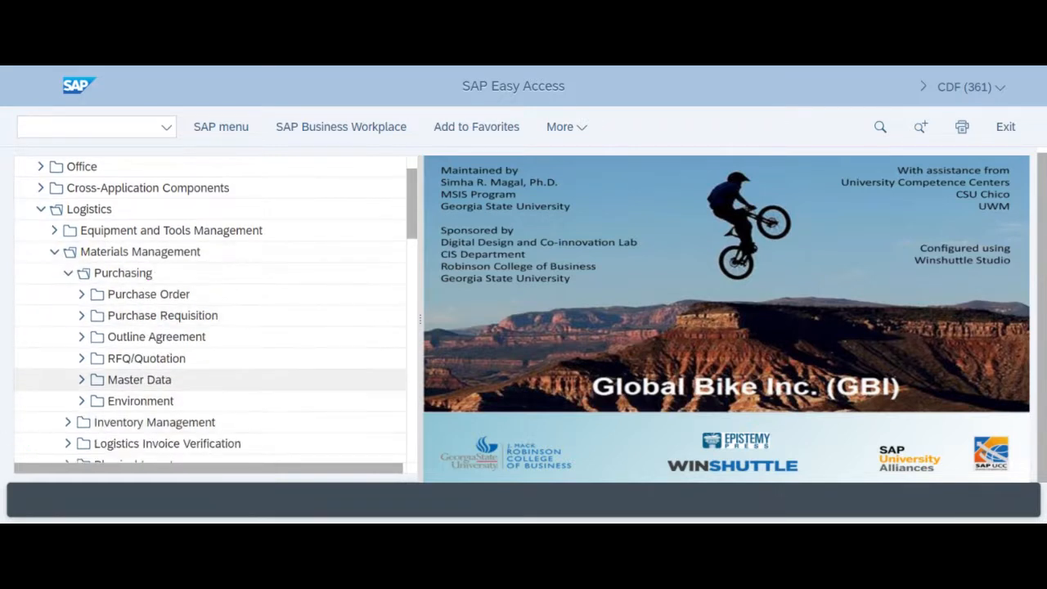
pyautogui.click(81, 380)
pyautogui.scroll(-3, 178, 343)
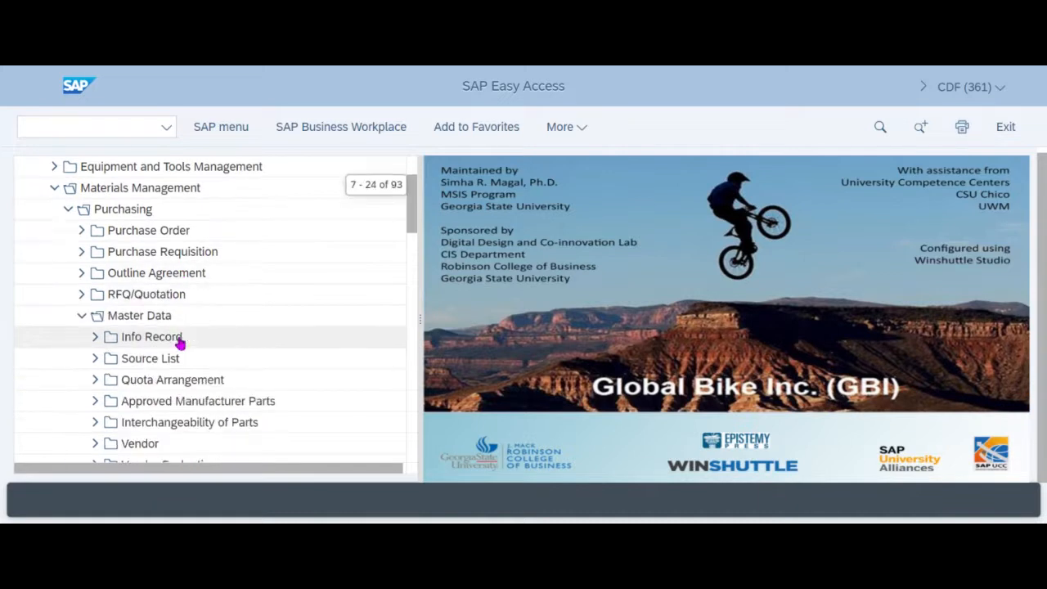
pyautogui.scroll(-3, 134, 421)
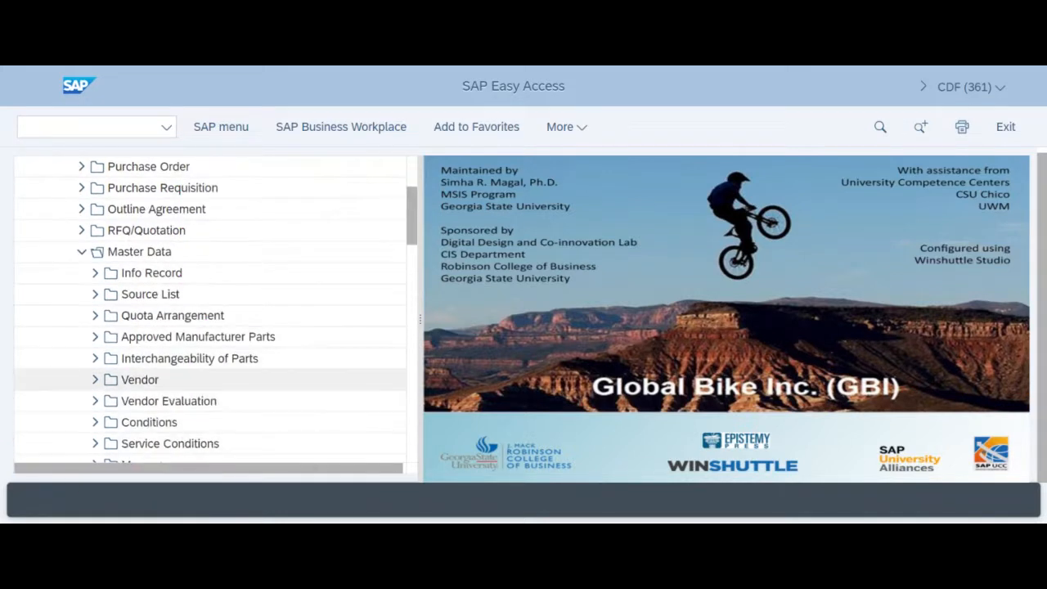
pyautogui.click(95, 379)
pyautogui.scroll(-3, 184, 401)
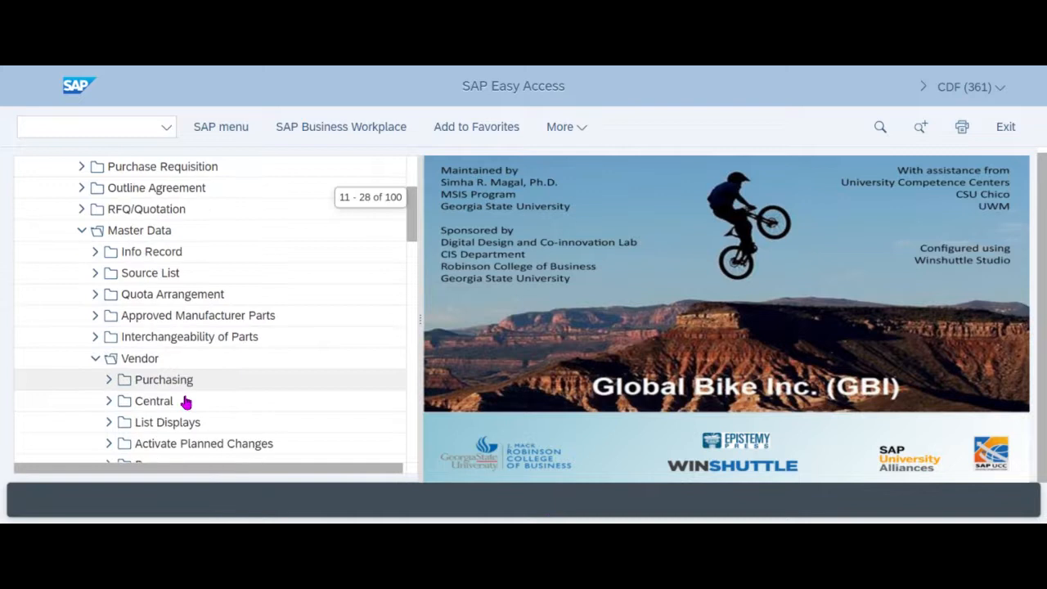
pyautogui.scroll(-3, 185, 407)
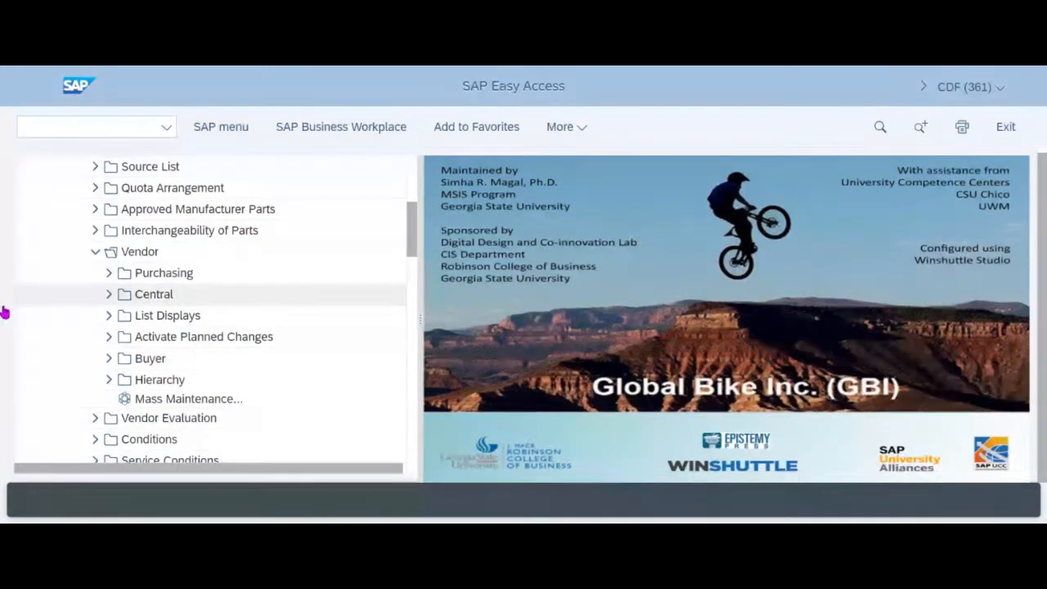
pyautogui.click(108, 294)
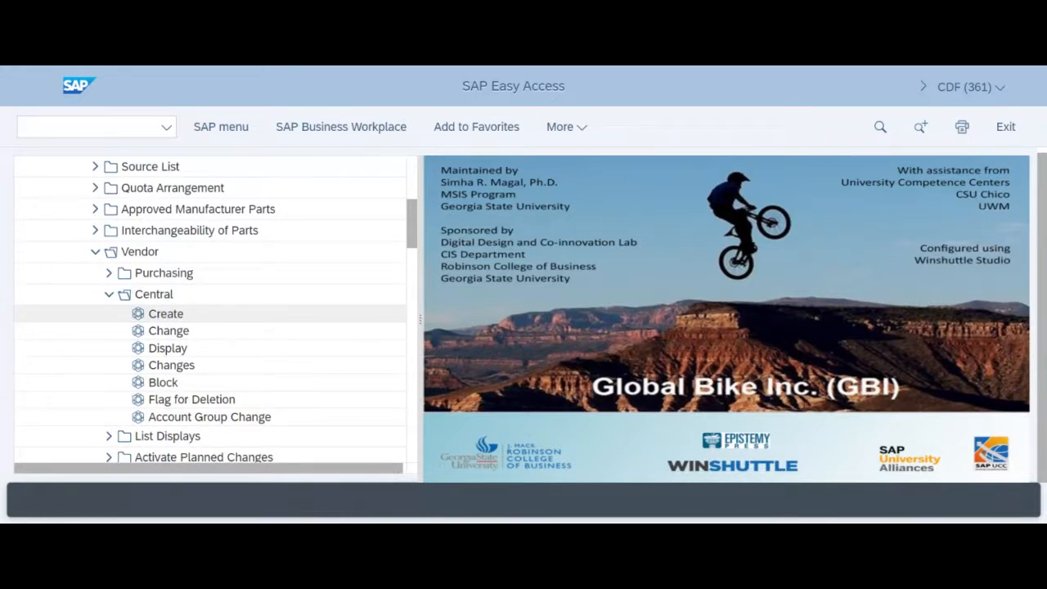
pyautogui.click(86, 320)
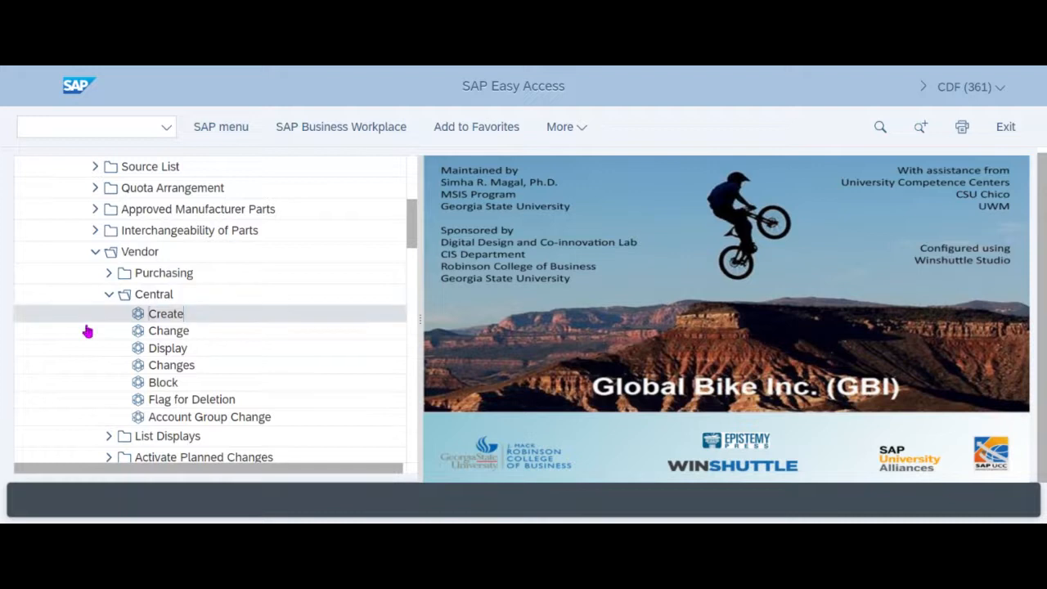
pyautogui.doubleClick(86, 324)
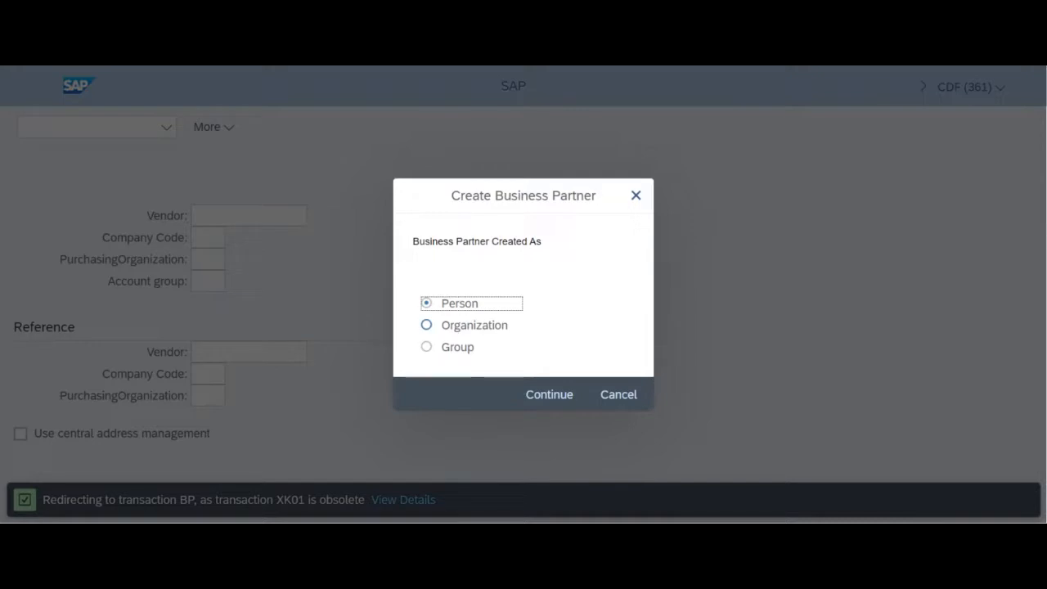
pyautogui.press('Down')
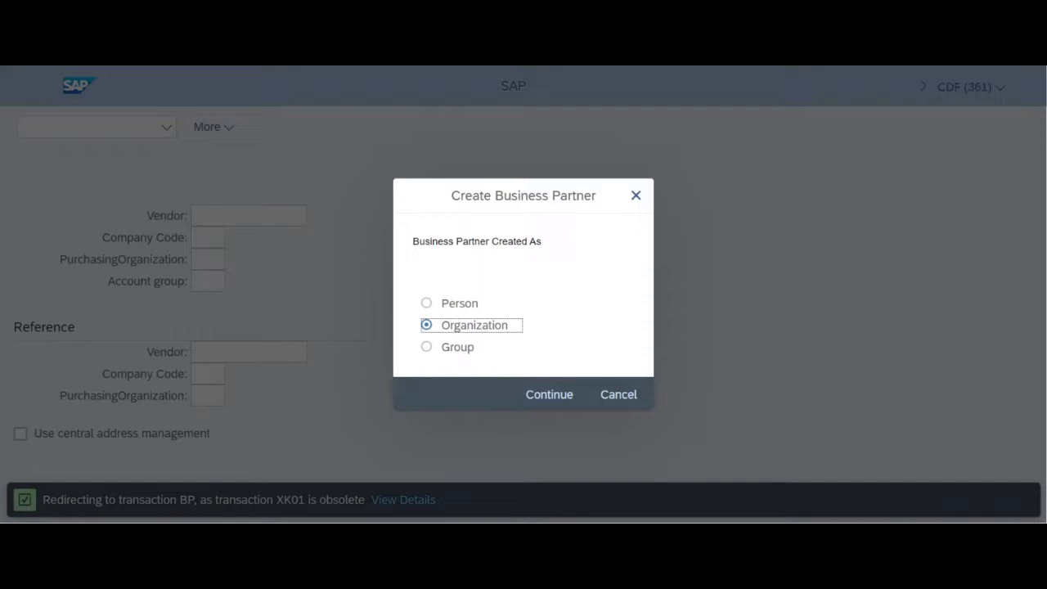
pyautogui.press('Return')
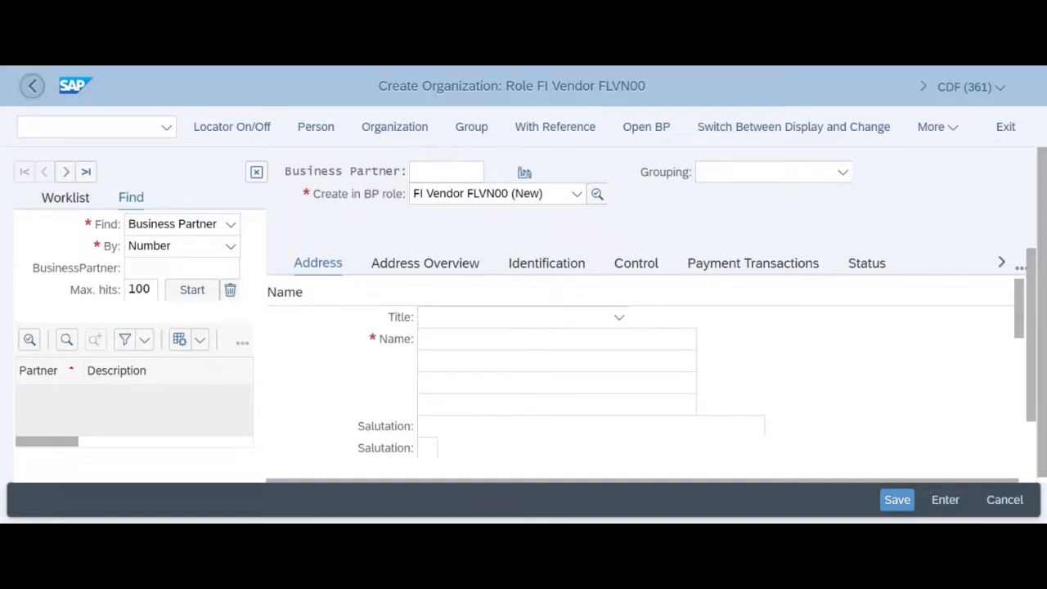
pyautogui.click(32, 86)
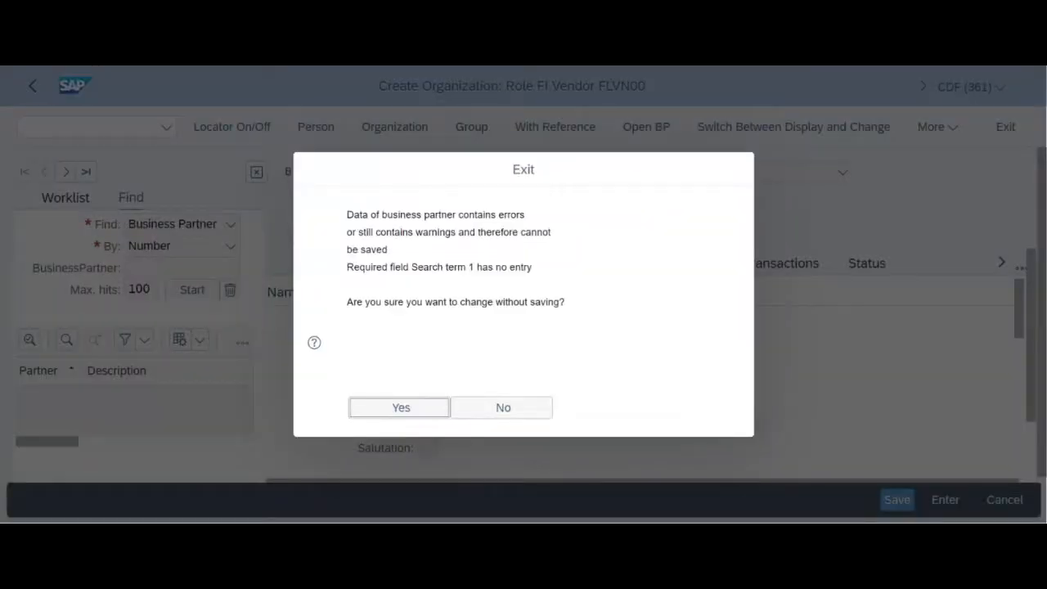
pyautogui.click(405, 414)
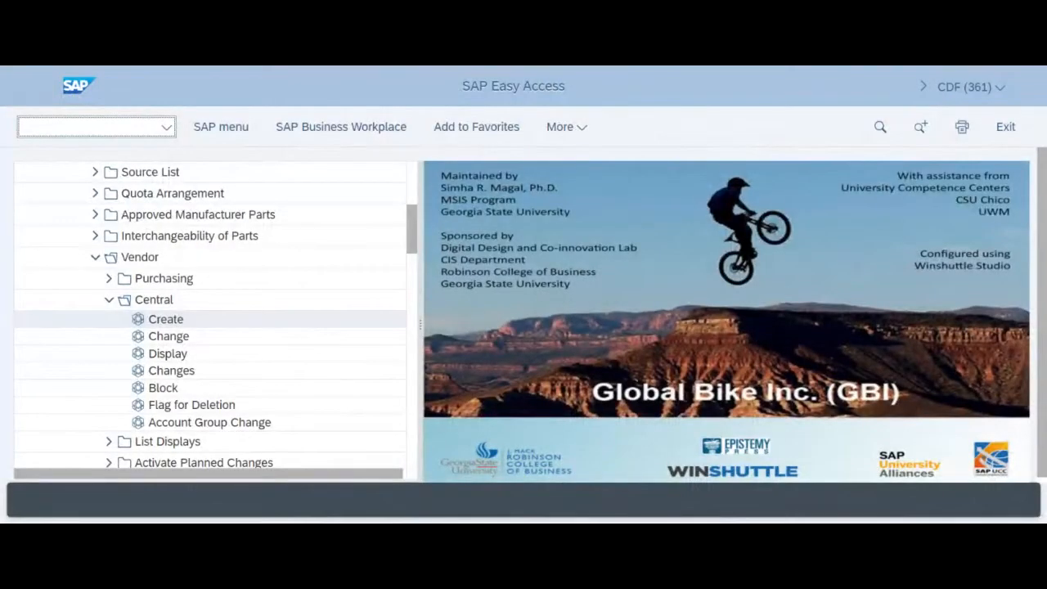
# Step: Start transaction BP, begin creating a new organization, and close the locator area
pyautogui.write('bp')
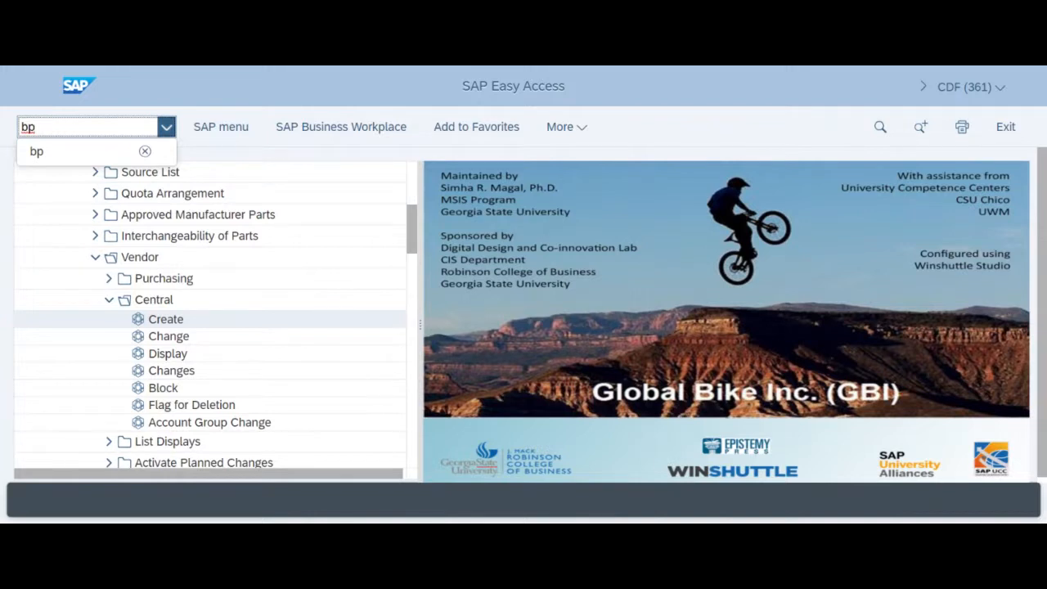
pyautogui.press('Return')
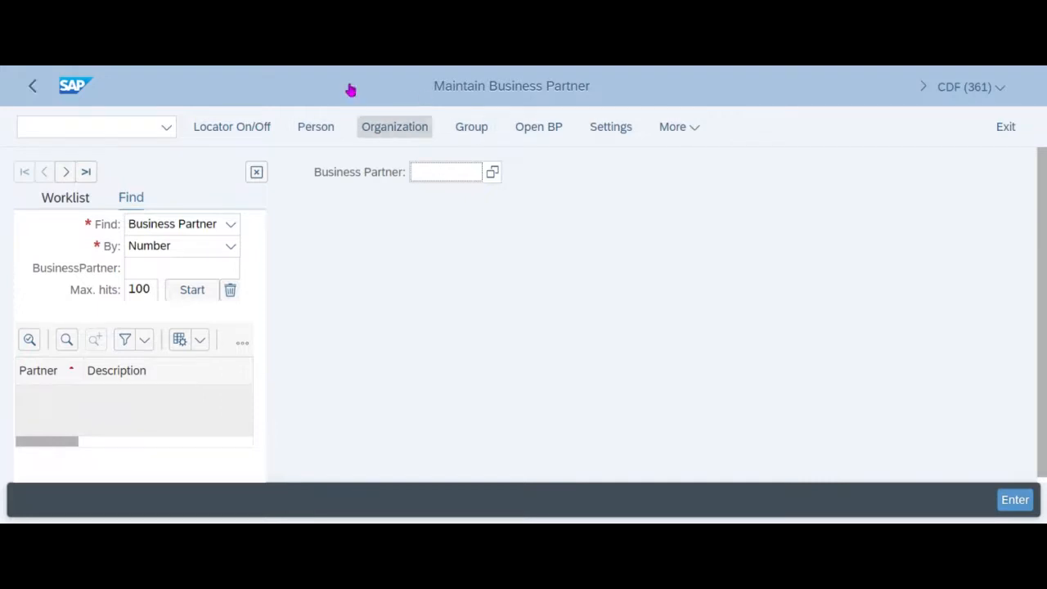
pyautogui.click(394, 126)
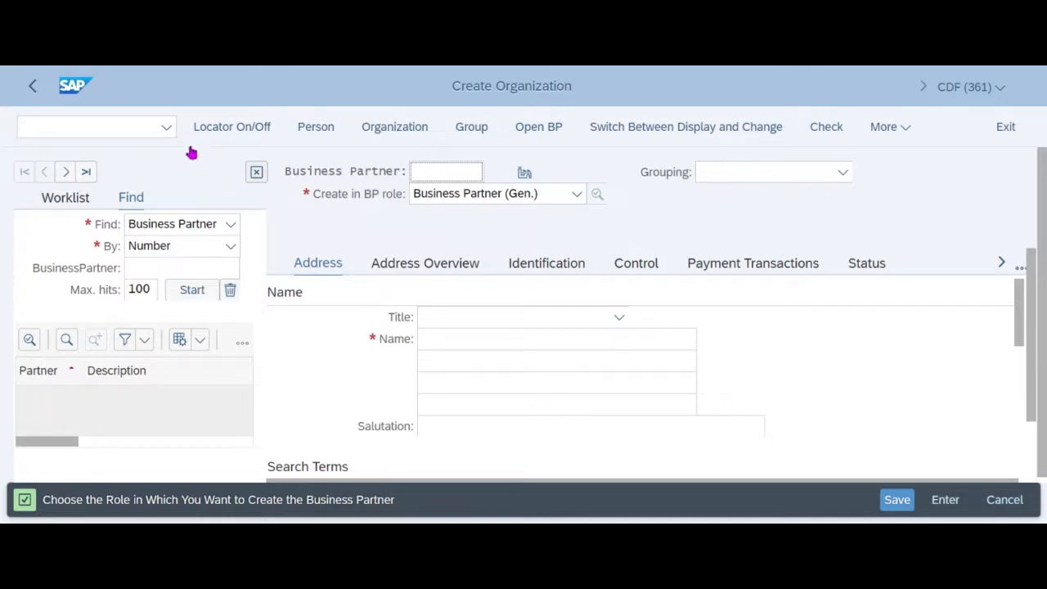
pyautogui.click(257, 172)
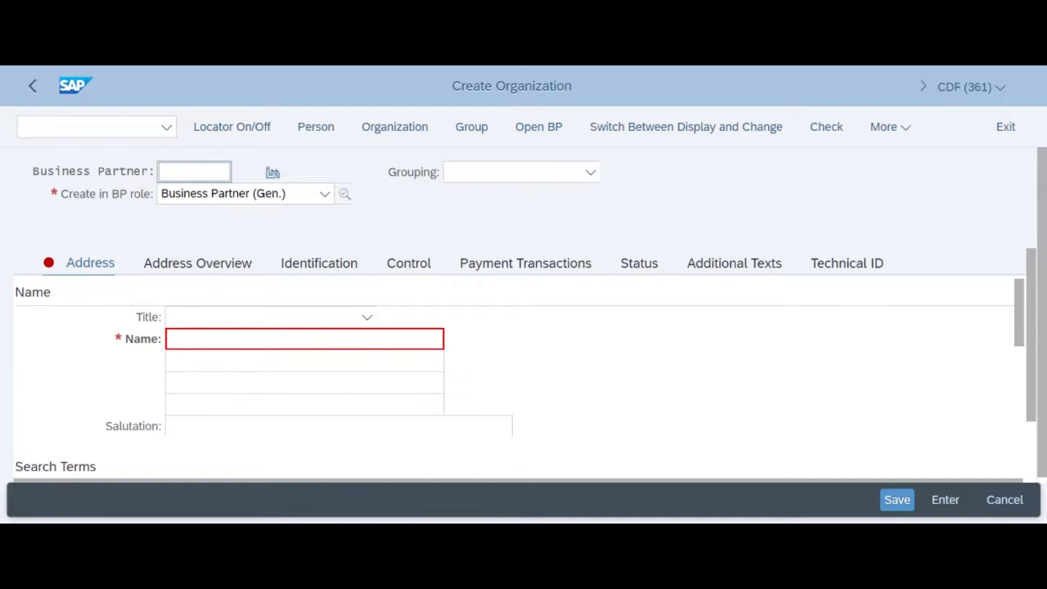
# Step: Enter the business partner number and create the organization in the BP role FI Vendor FLVN00
pyautogui.write('7140')
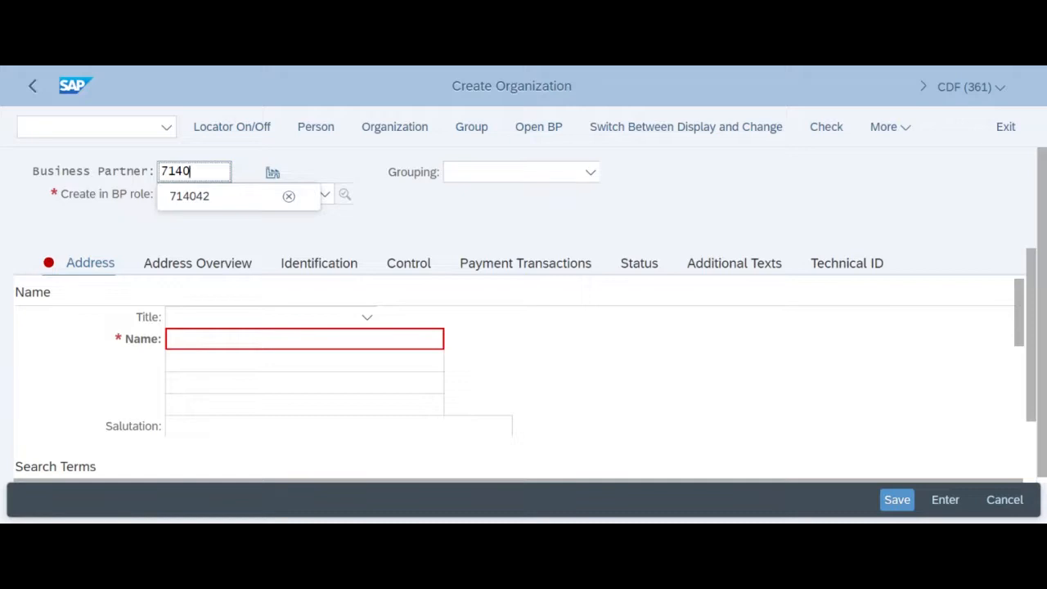
pyautogui.write('40')
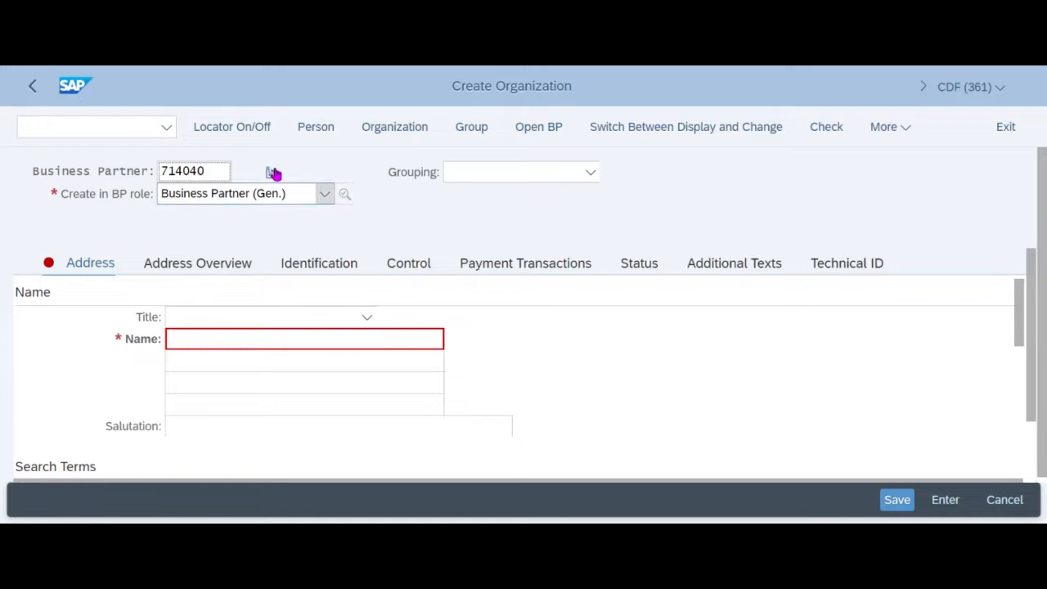
pyautogui.click(325, 193)
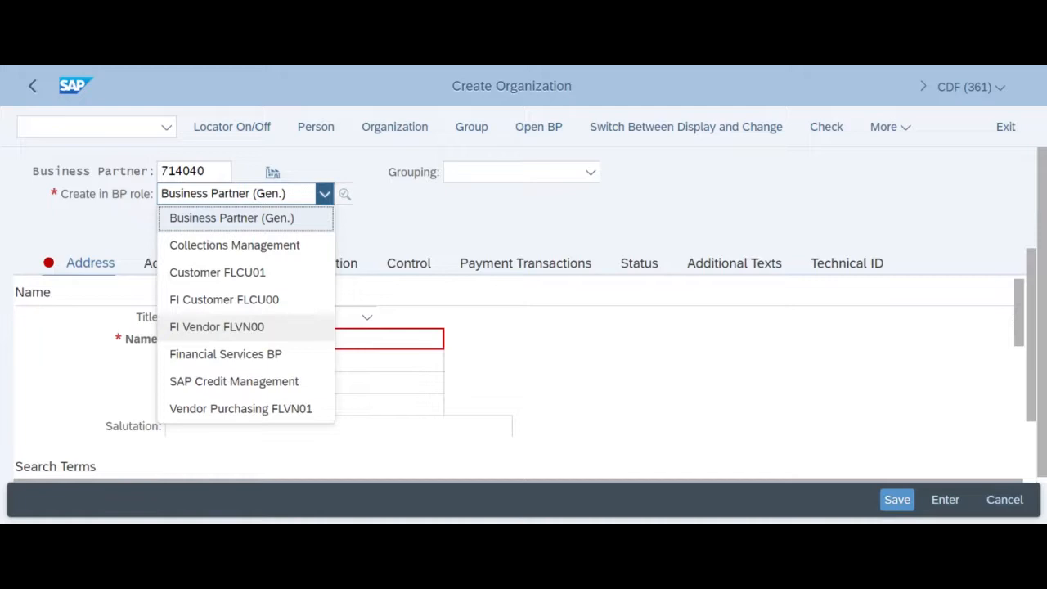
pyautogui.click(206, 332)
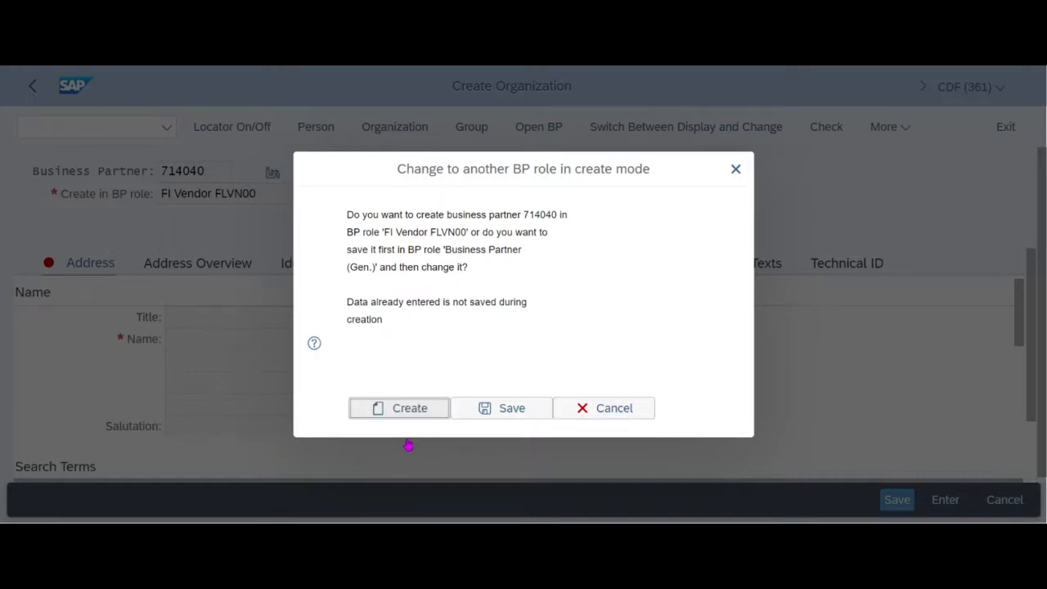
pyautogui.press('Return')
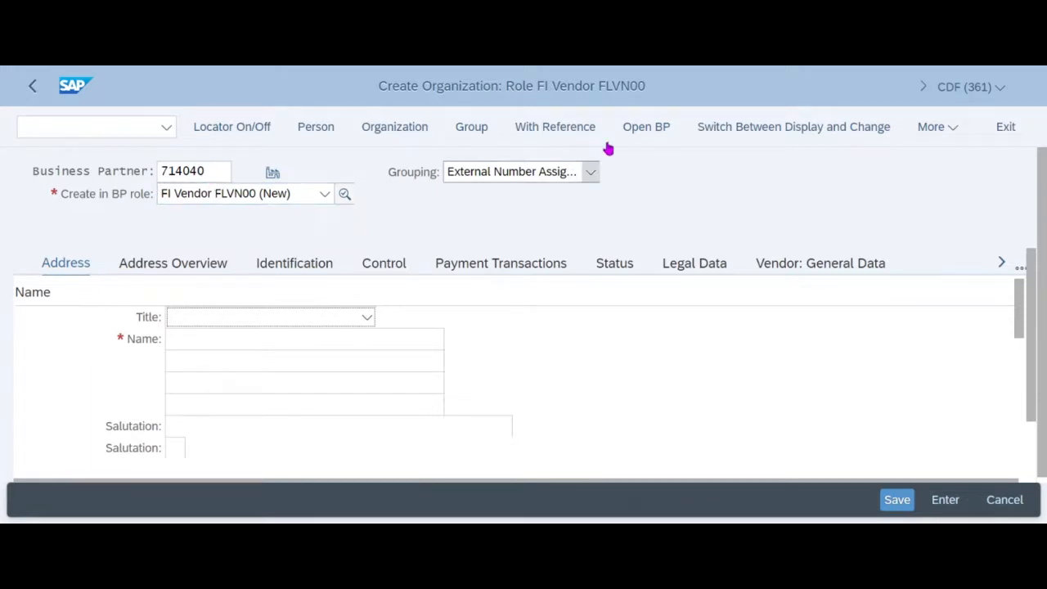
# Step: Set the business partner's grouping to External Number Assignment and its title to Company
pyautogui.click(592, 172)
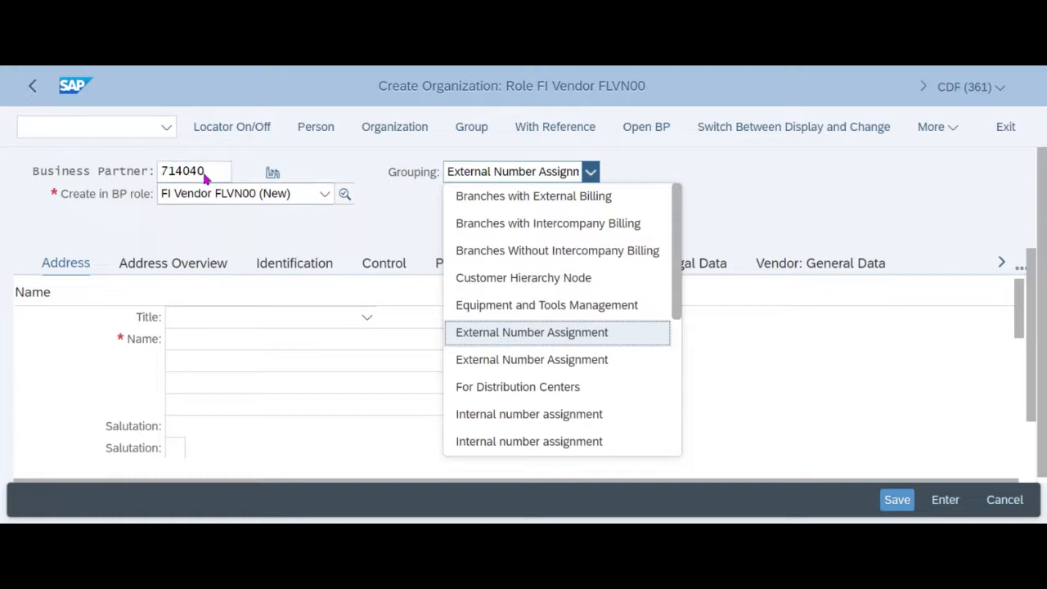
pyautogui.click(508, 343)
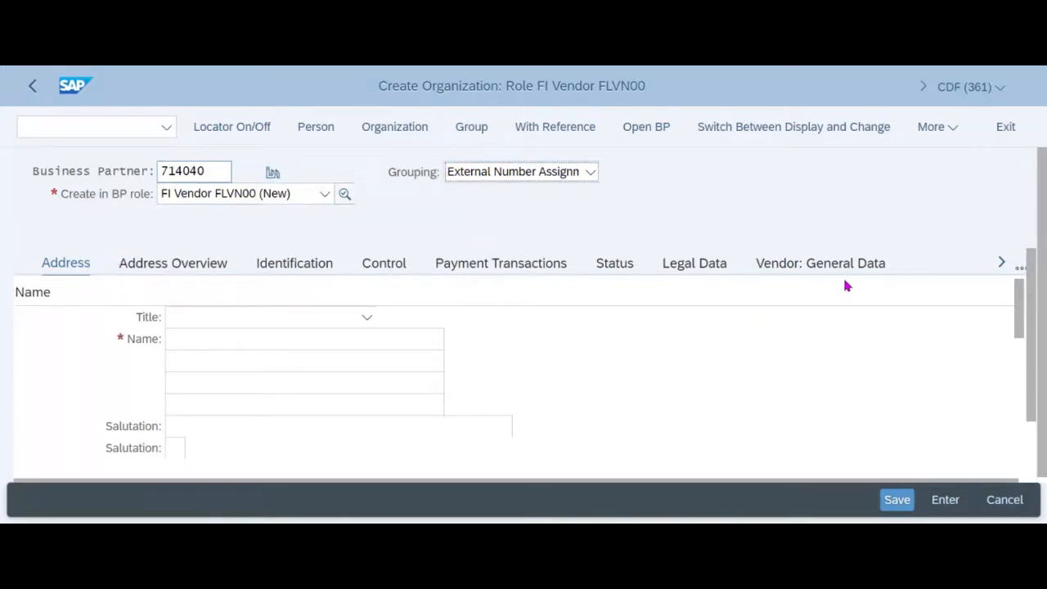
pyautogui.click(401, 367)
pyautogui.click(327, 318)
pyautogui.click(203, 342)
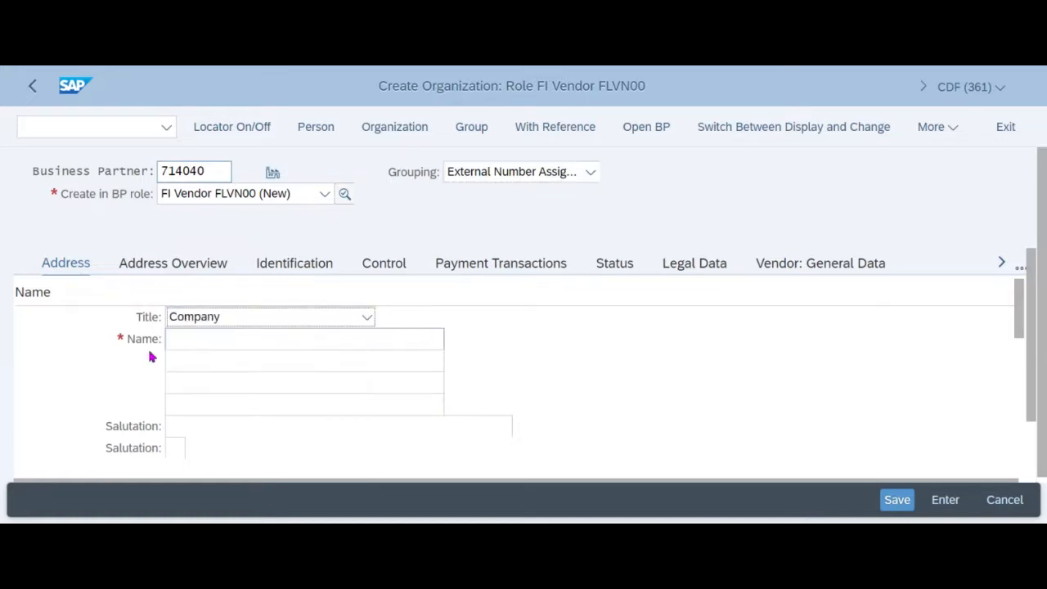
# Step: Enter the vendor's name and the salutation "Ms." in the address data
pyautogui.click(149, 344)
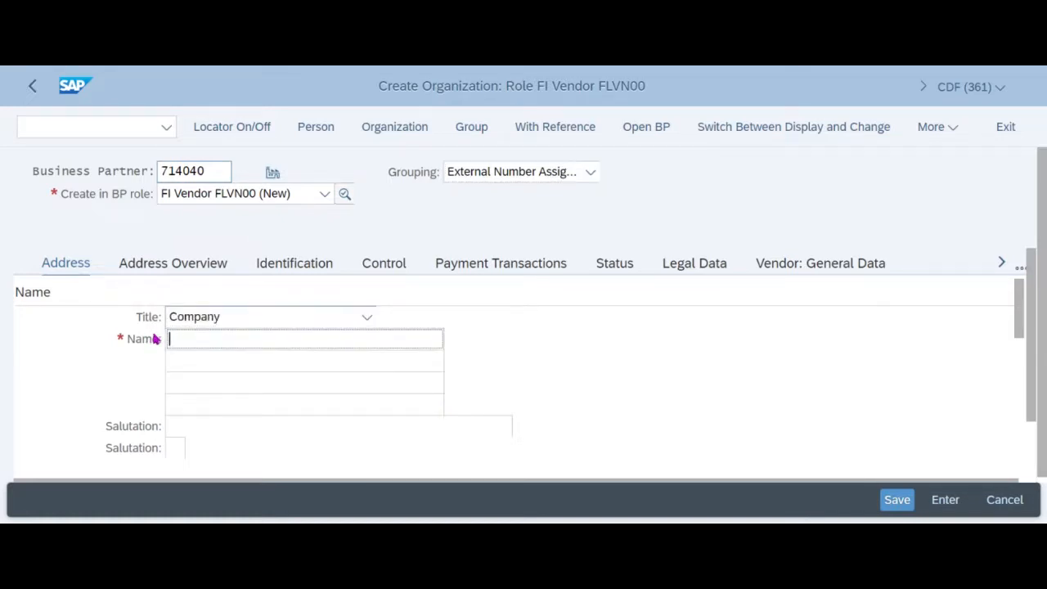
pyautogui.write('wang 40')
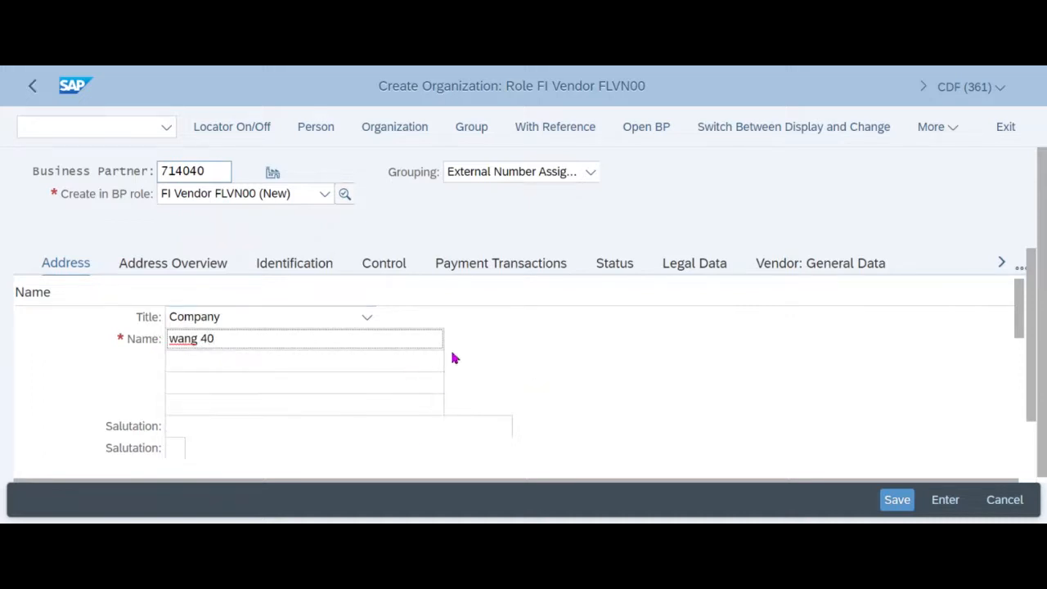
pyautogui.scroll(-1, 497, 376)
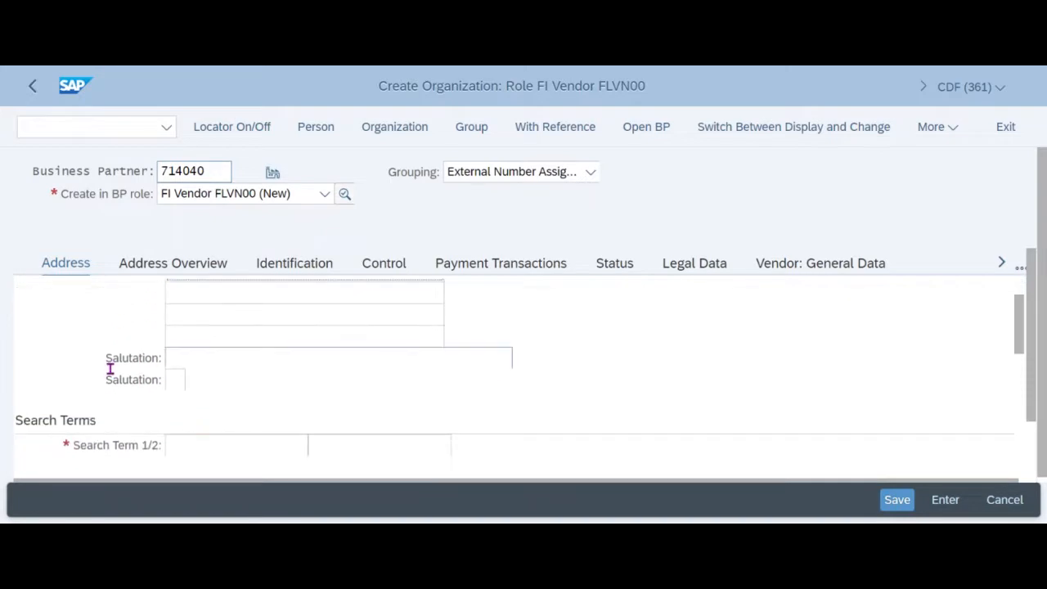
pyautogui.click(105, 350)
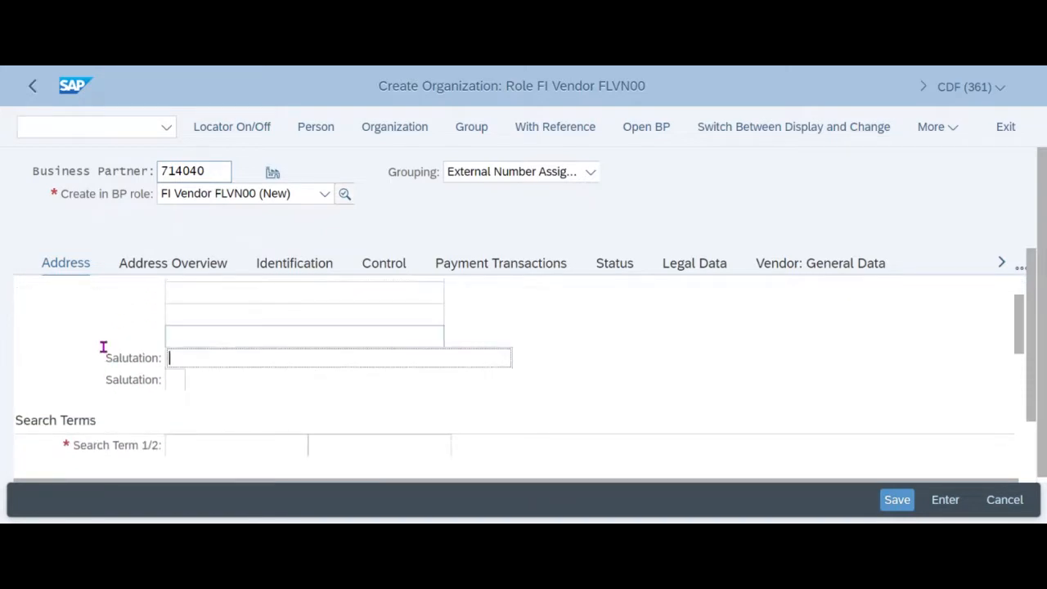
pyautogui.write('Ms.')
# Step: Set the vendor's first search term to 40
pyautogui.scroll(-3, 103, 346)
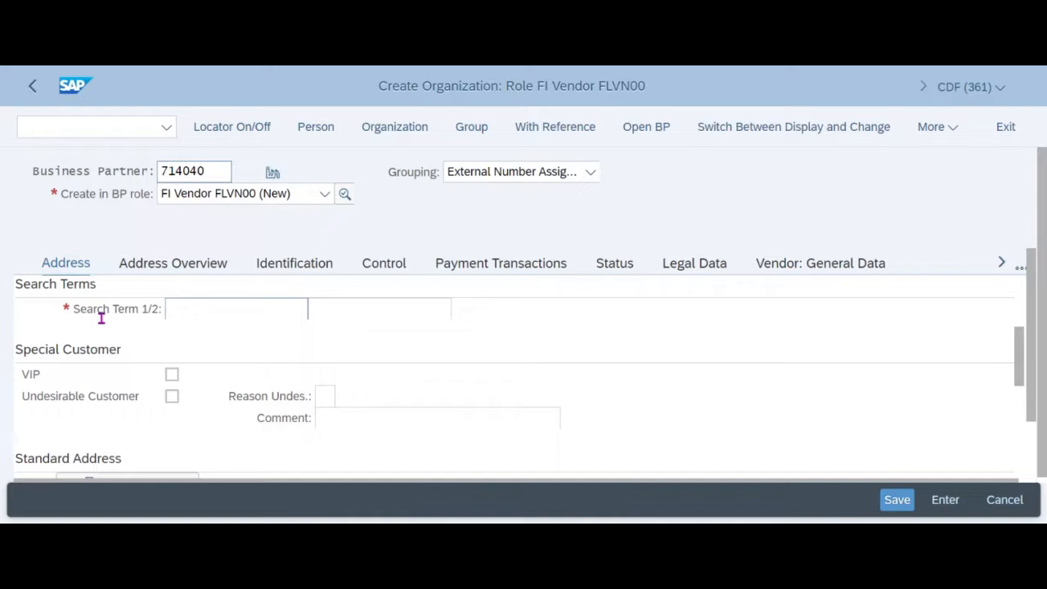
pyautogui.click(101, 316)
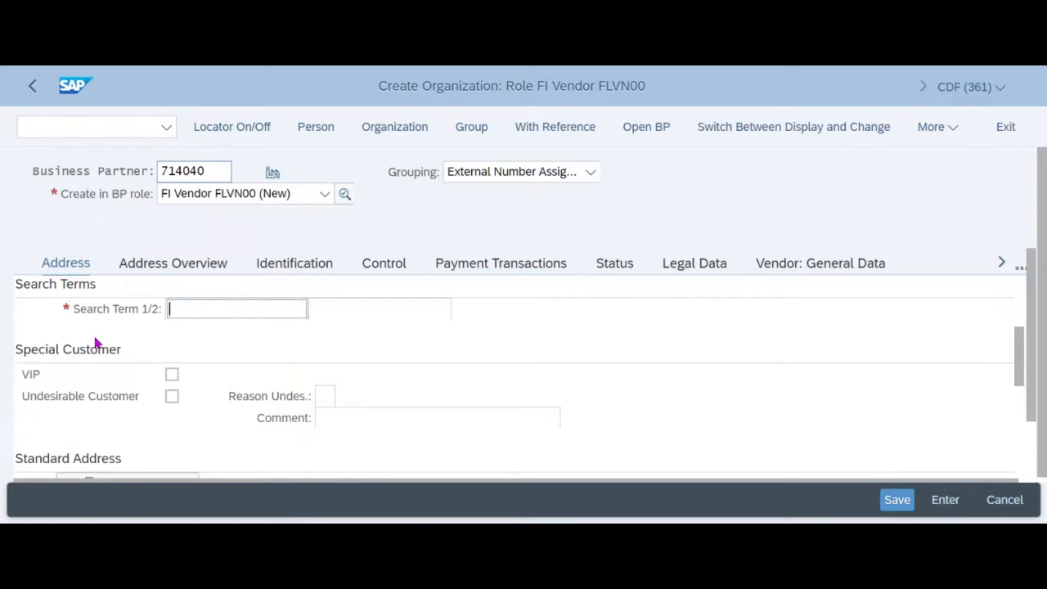
pyautogui.write('40')
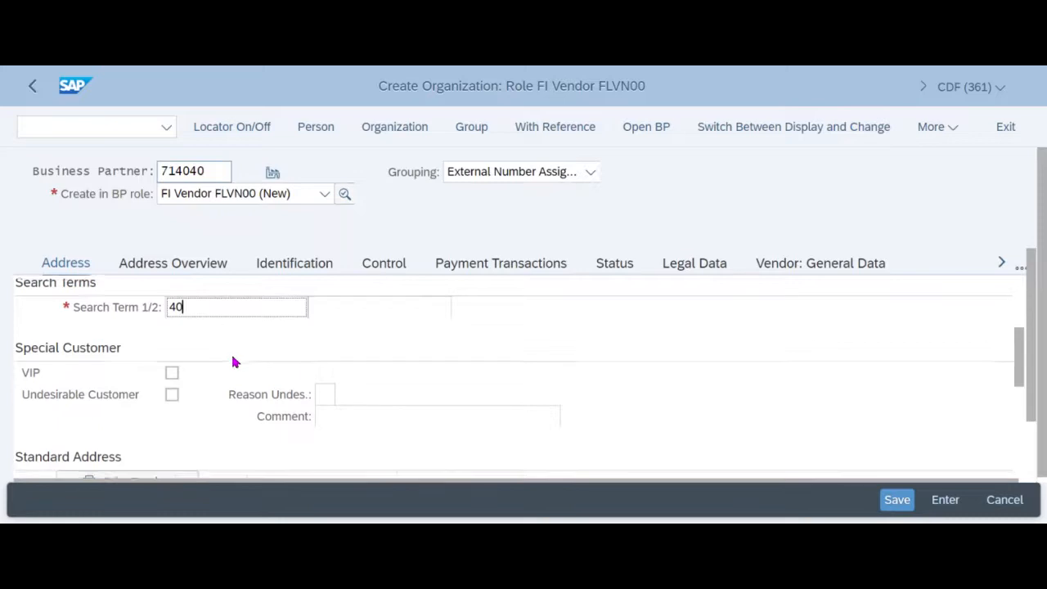
pyautogui.scroll(-5, 232, 362)
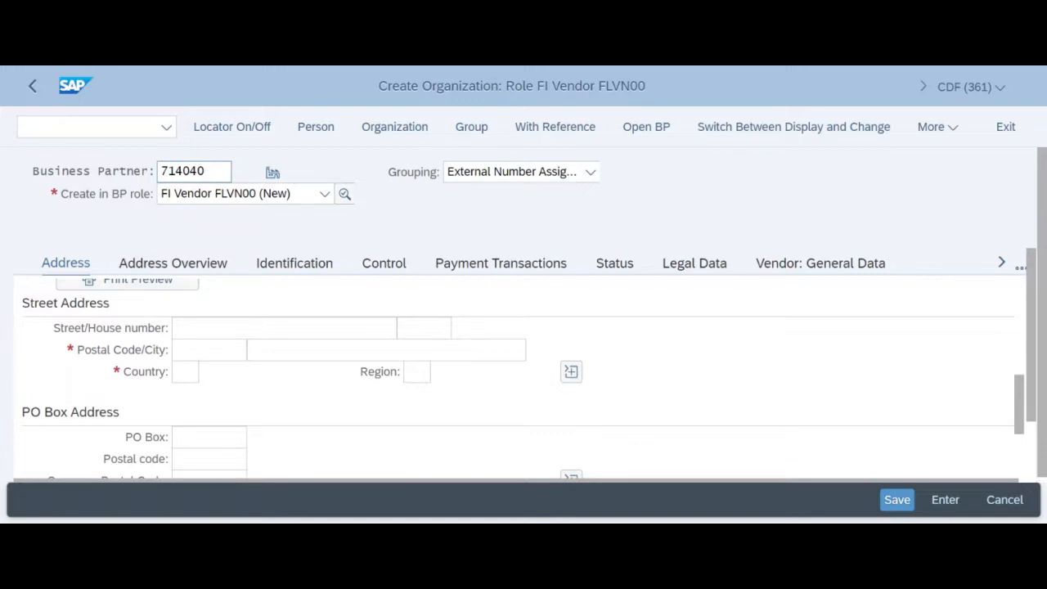
# Step: Expand the street address details and enter the vendor's postal code and city
pyautogui.click(579, 396)
pyautogui.scroll(5, 617, 420)
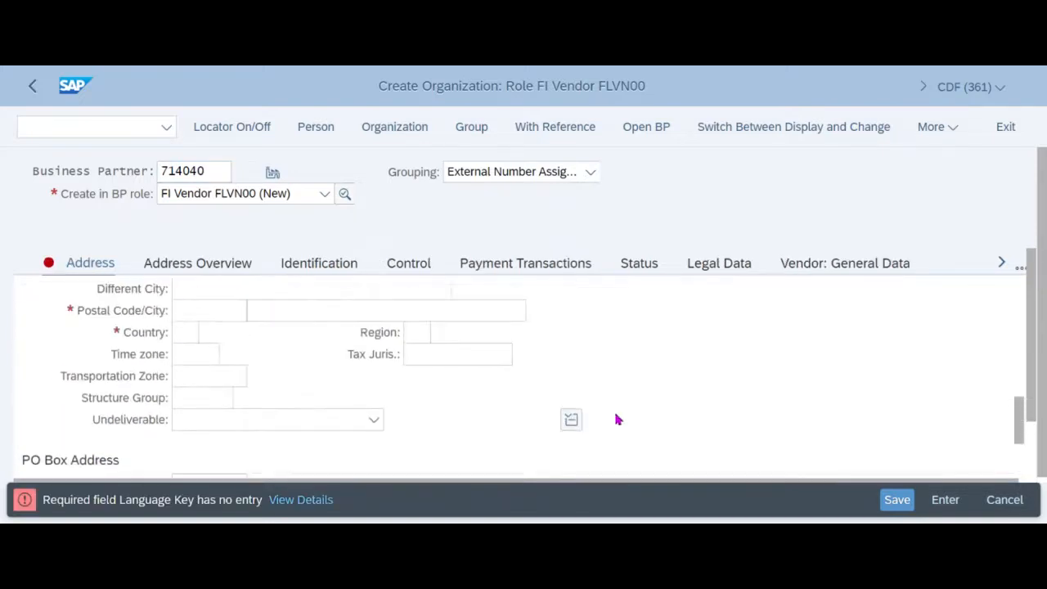
pyautogui.scroll(-2, 617, 419)
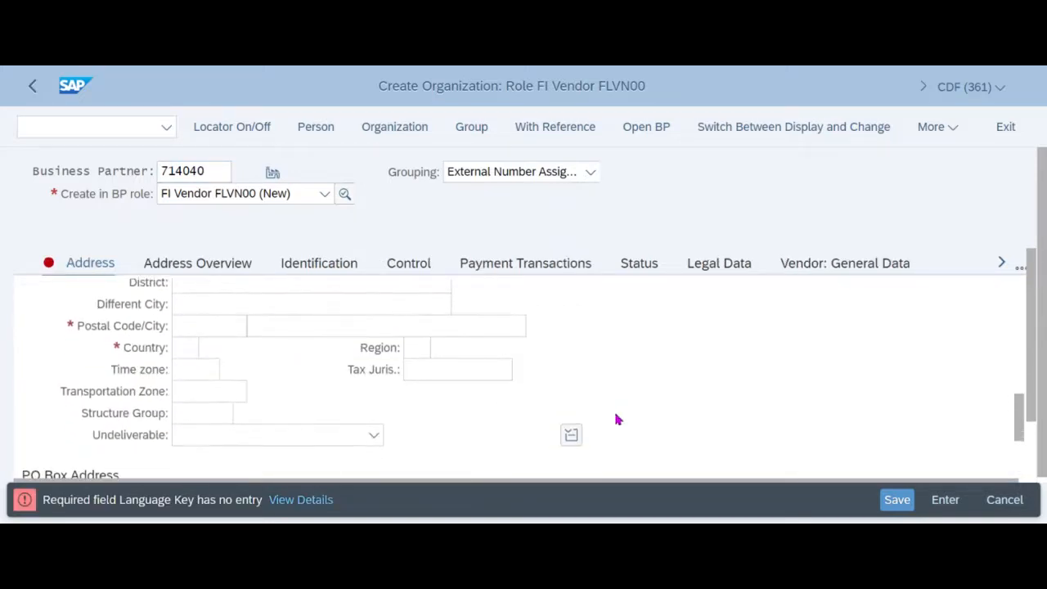
pyautogui.scroll(3, 618, 419)
pyautogui.scroll(-3, 618, 420)
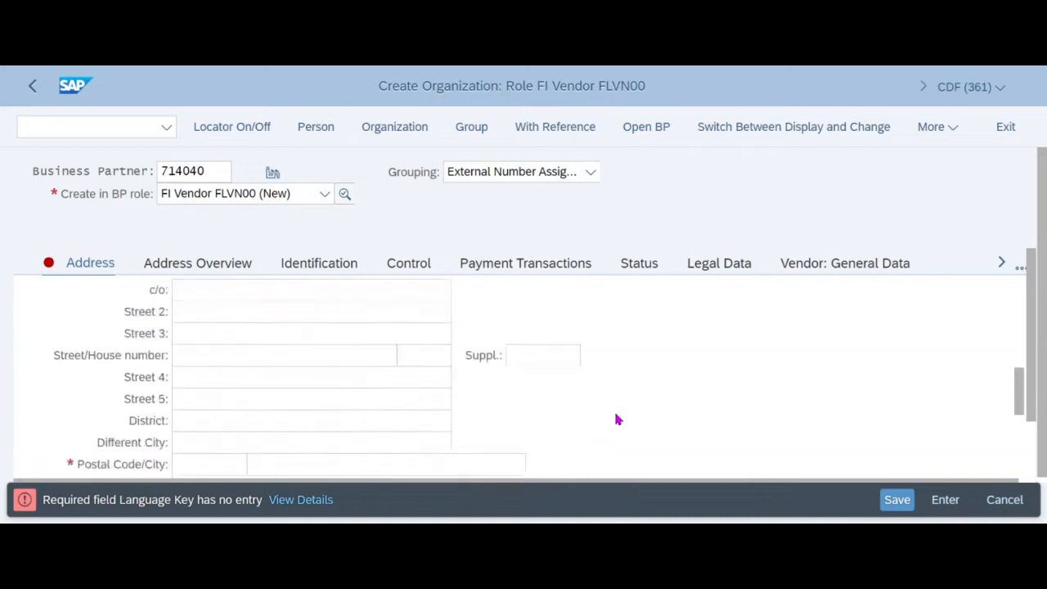
pyautogui.click(119, 326)
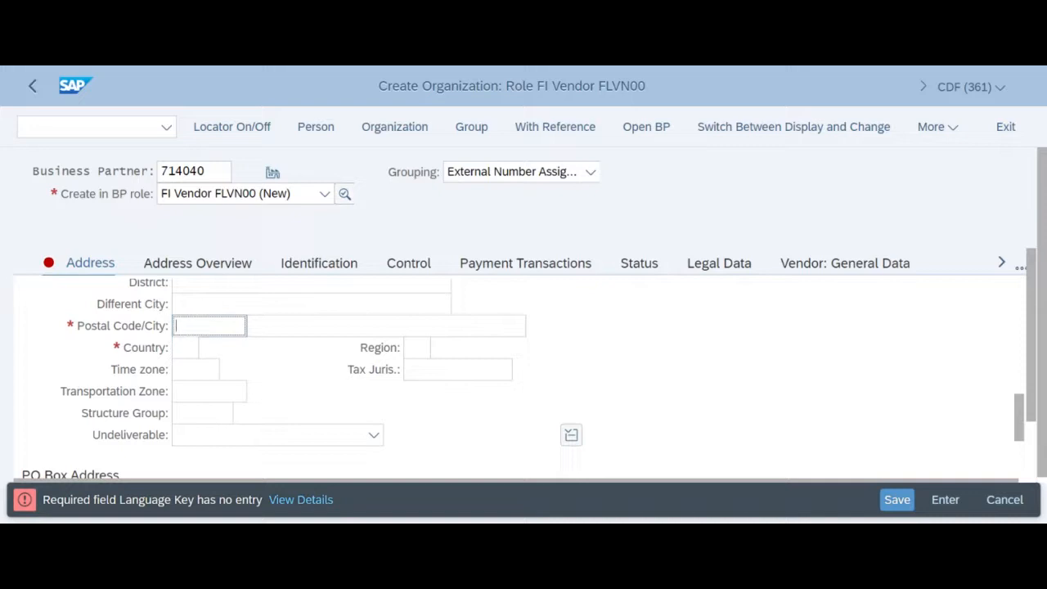
pyautogui.write('95929')
pyautogui.press('Tab')
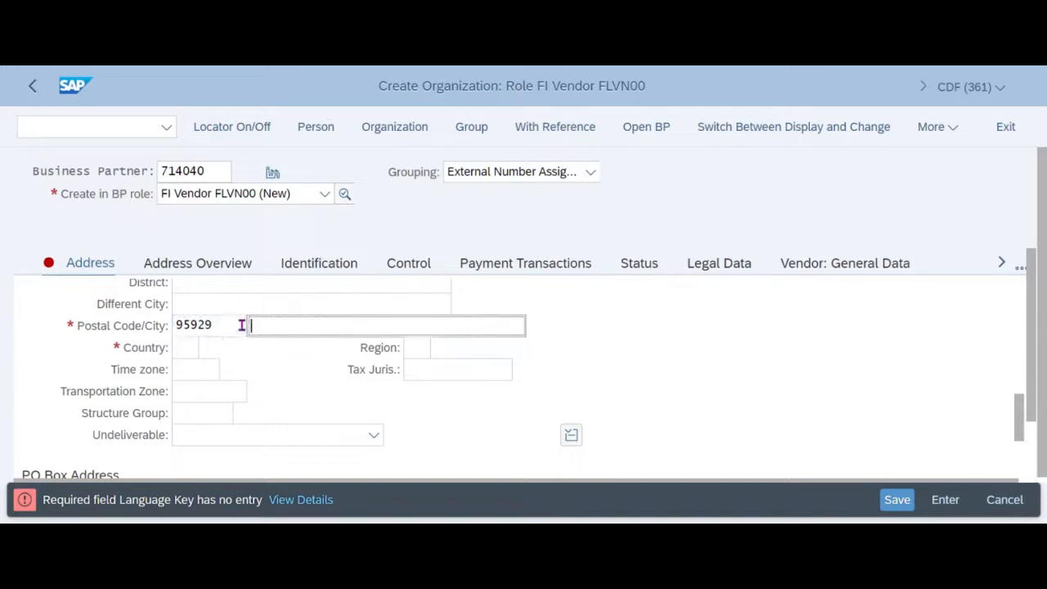
pyautogui.write('Chico')
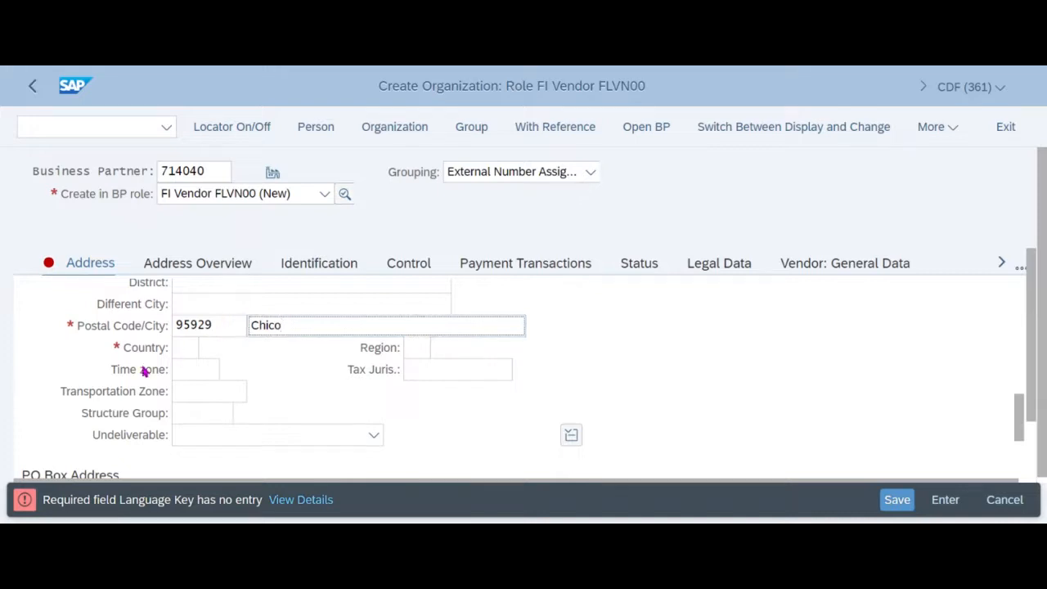
# Step: Set the vendor address's country to US and its region to CA (California)
pyautogui.press('Tab')
pyautogui.write('US')
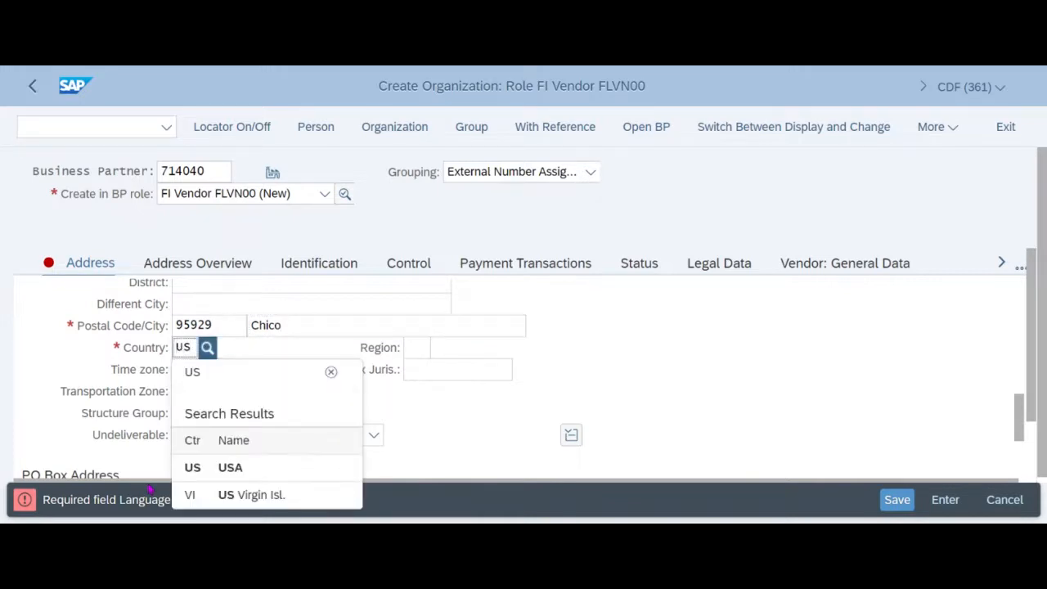
pyautogui.press('Down')
pyautogui.press('Return')
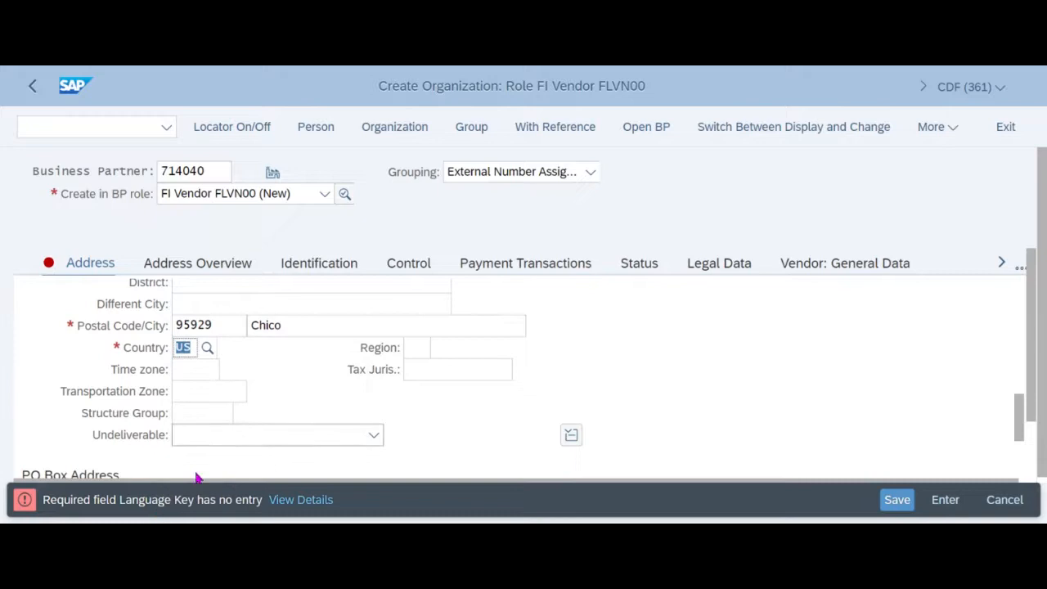
pyautogui.press('Tab')
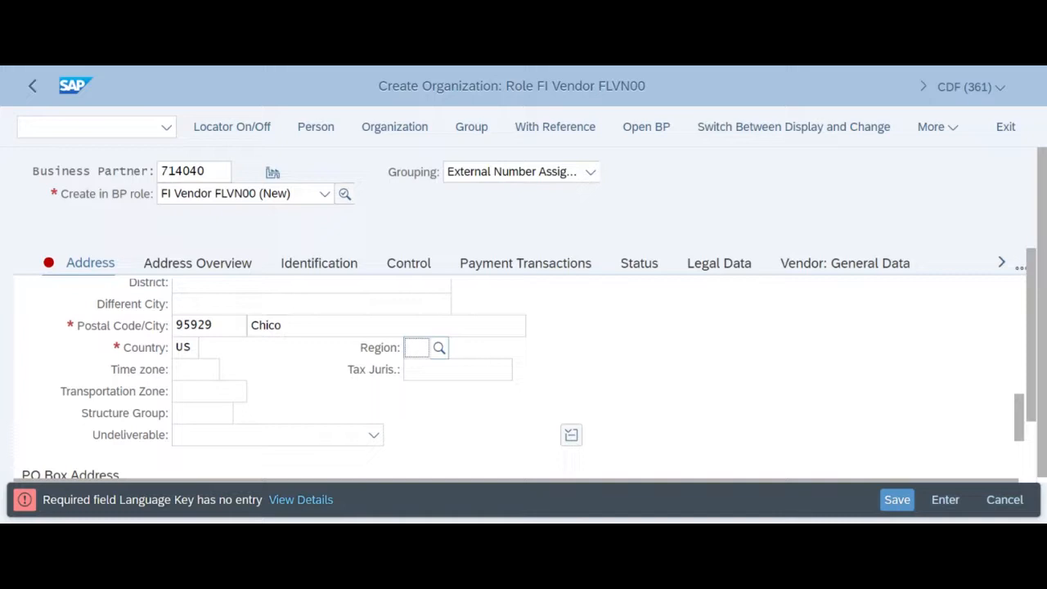
pyautogui.write('CA')
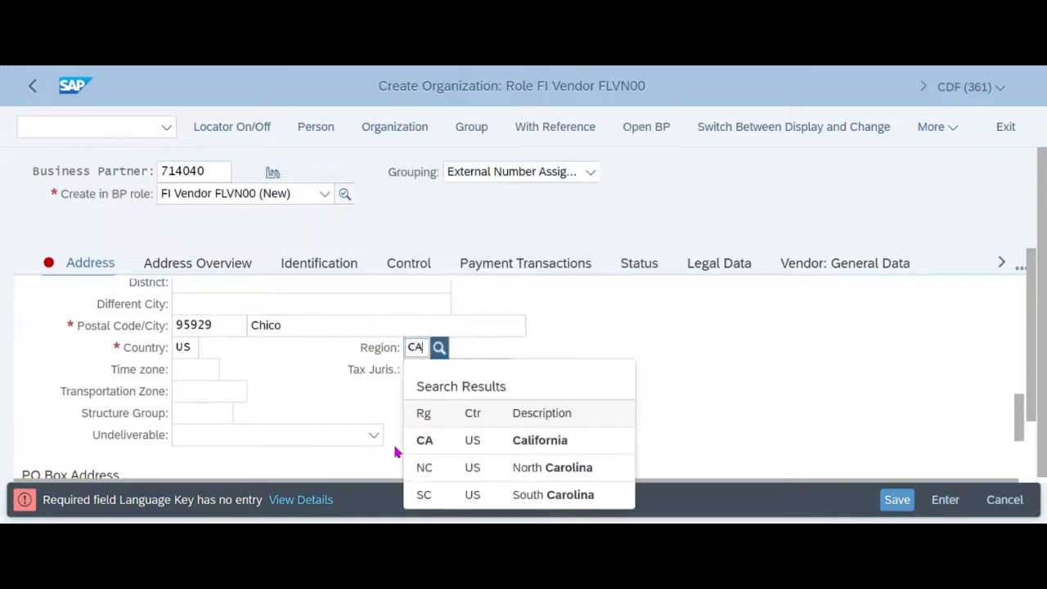
pyautogui.click(434, 440)
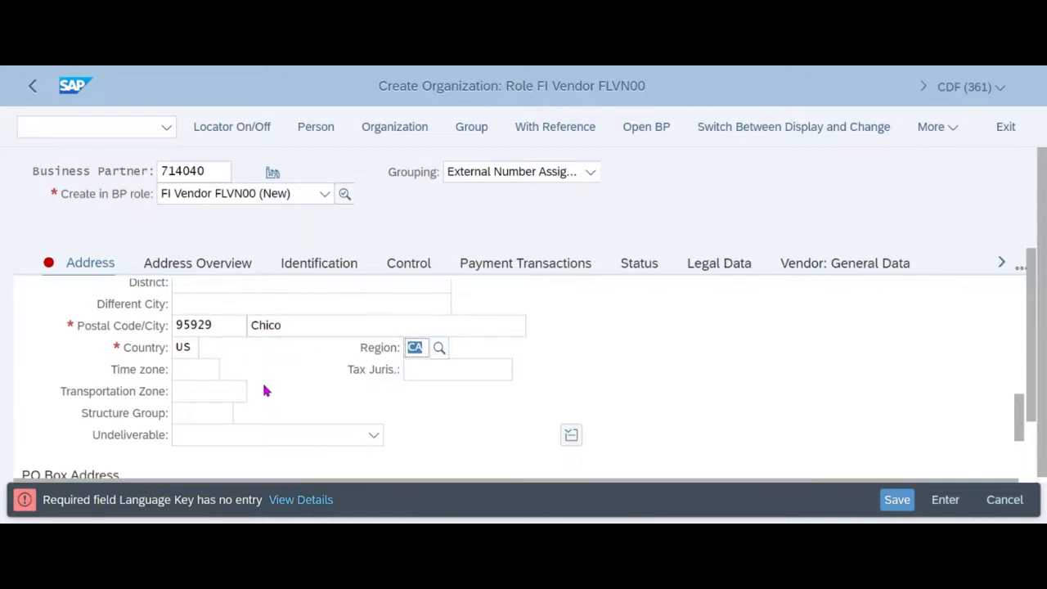
# Step: Try to set the vendor address's time zone to EST
pyautogui.scroll(2, 264, 391)
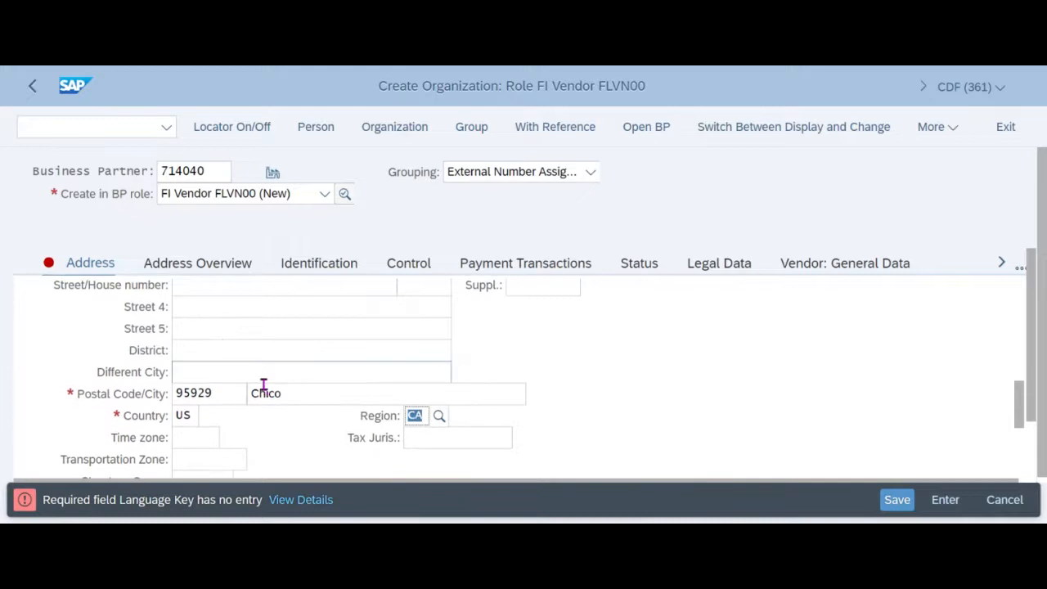
pyautogui.scroll(-3, 264, 384)
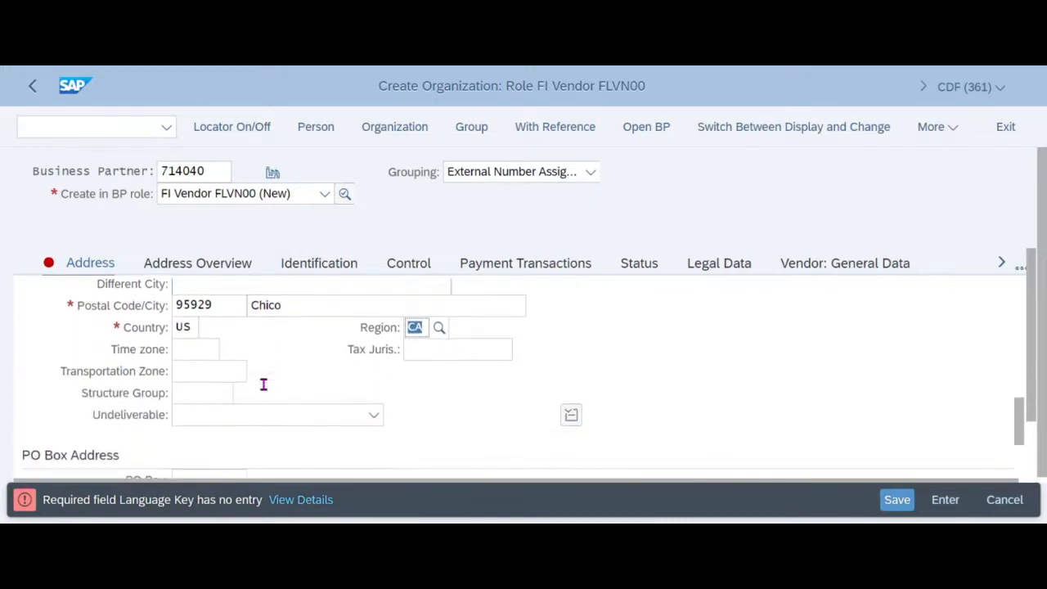
pyautogui.scroll(-2, 263, 384)
pyautogui.click(111, 308)
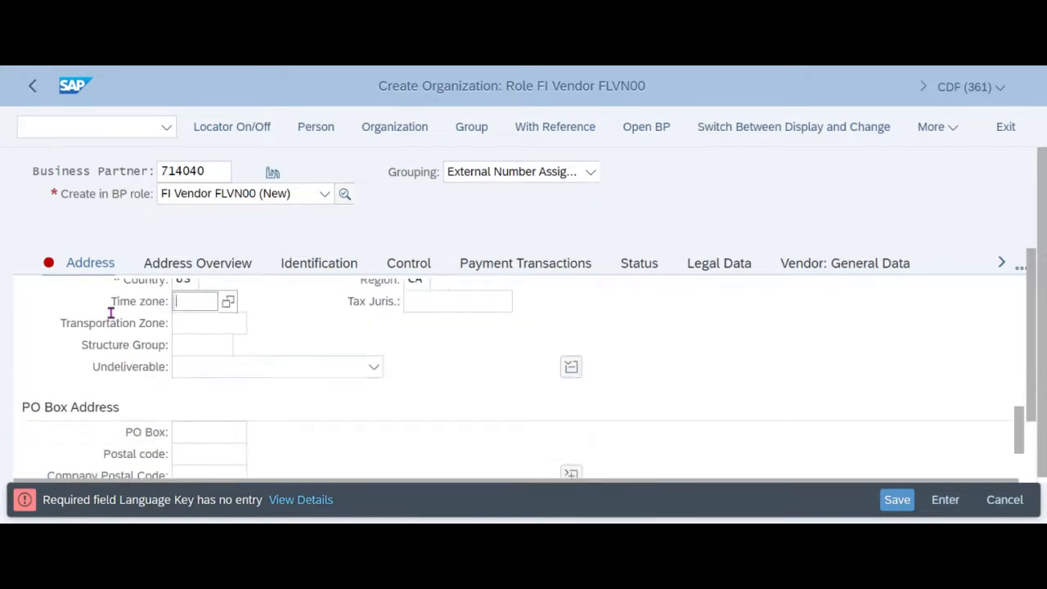
pyautogui.scroll(2, 174, 360)
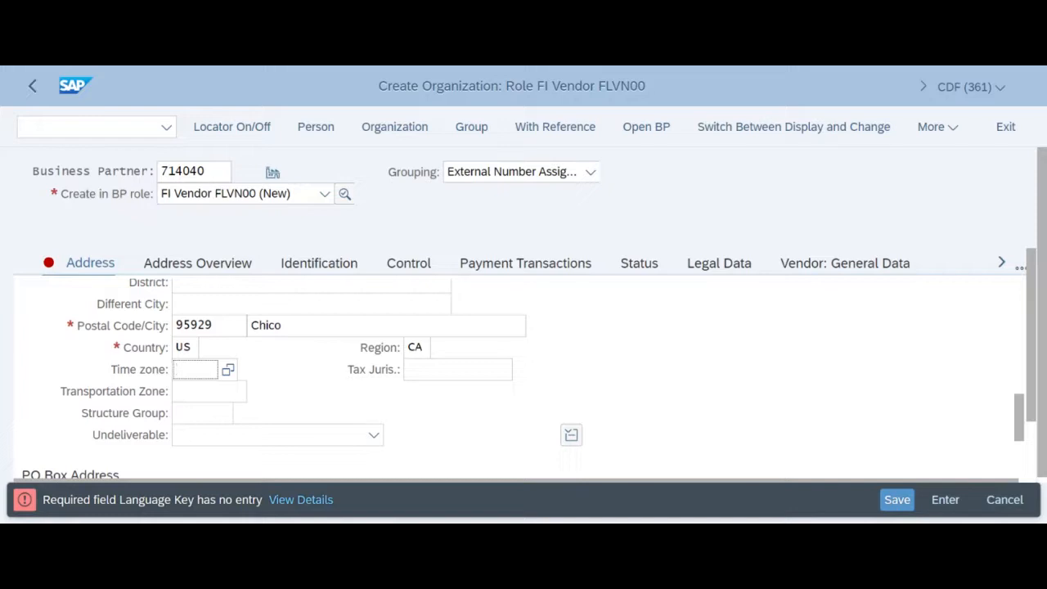
pyautogui.write('PST')
pyautogui.press('BackSpace')
pyautogui.press('BackSpace')
pyautogui.press('BackSpace')
pyautogui.write('EST')
pyautogui.press('Return')
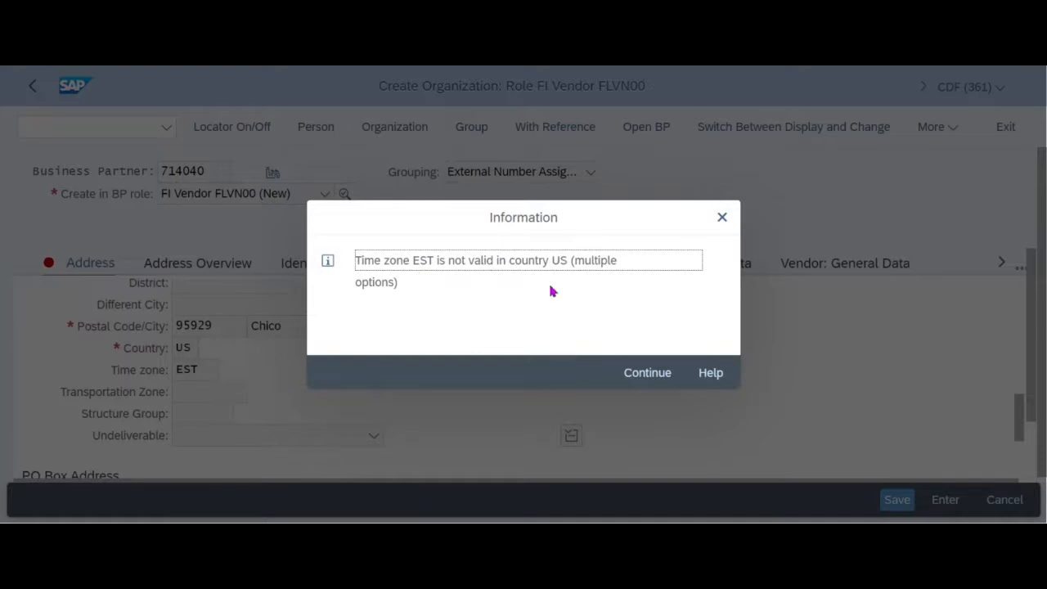
pyautogui.click(648, 373)
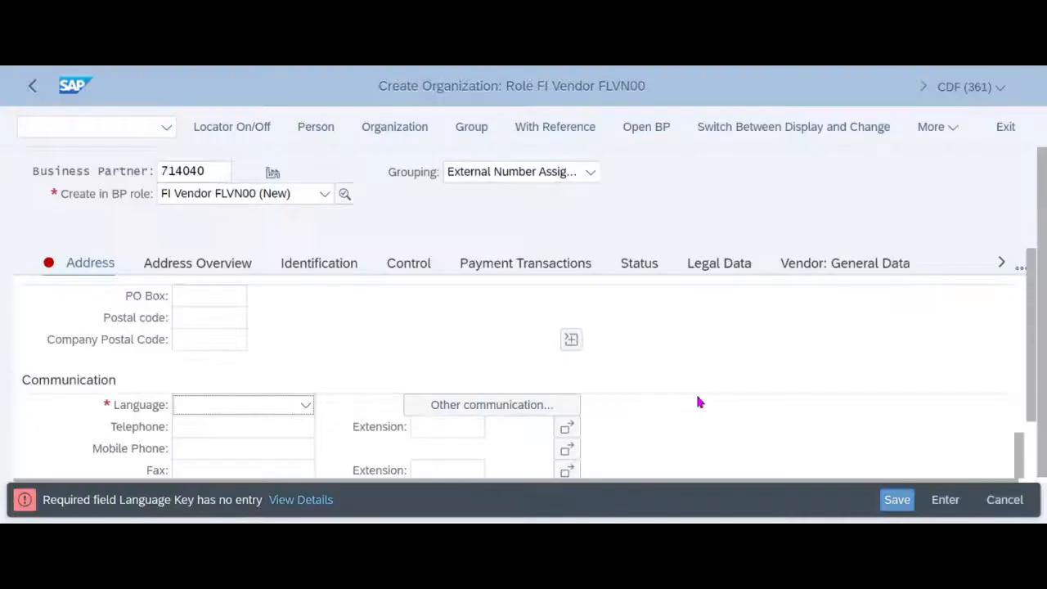
# Step: Correct the vendor address's time zone to PST
pyautogui.scroll(3, 170, 348)
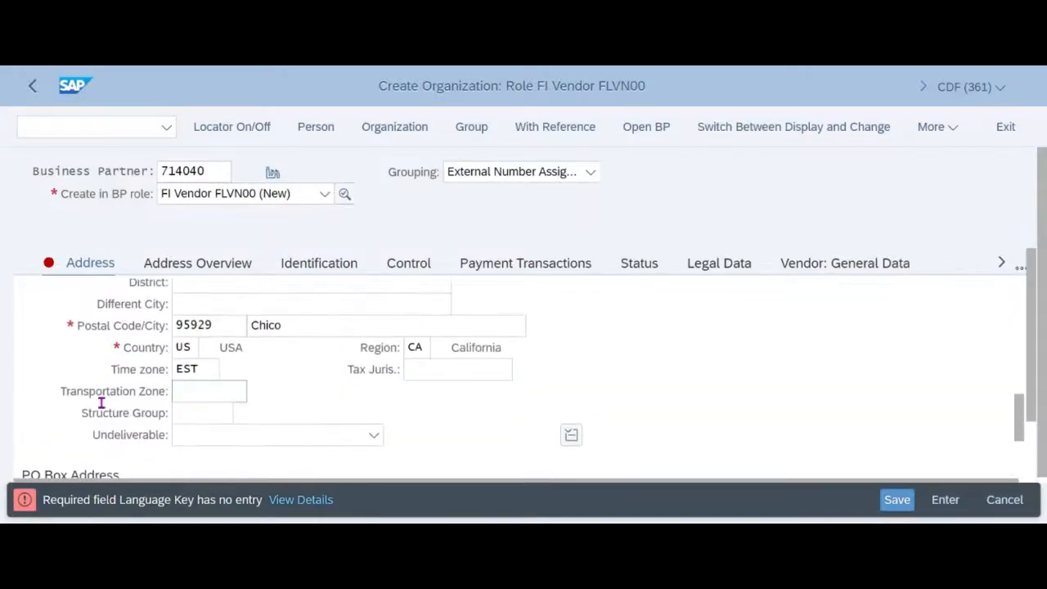
pyautogui.press('Delete')
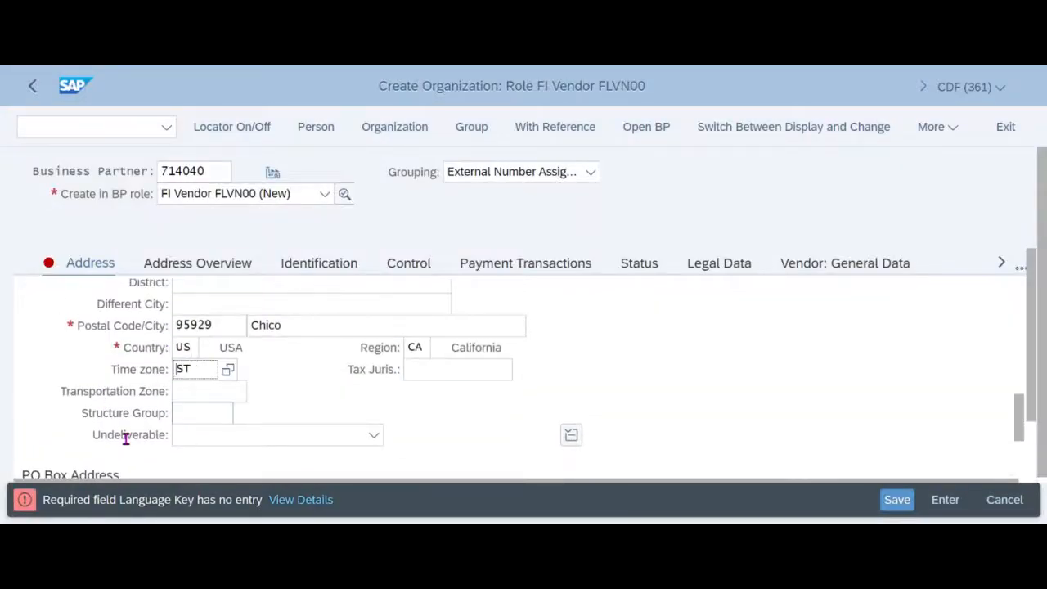
pyautogui.write('P')
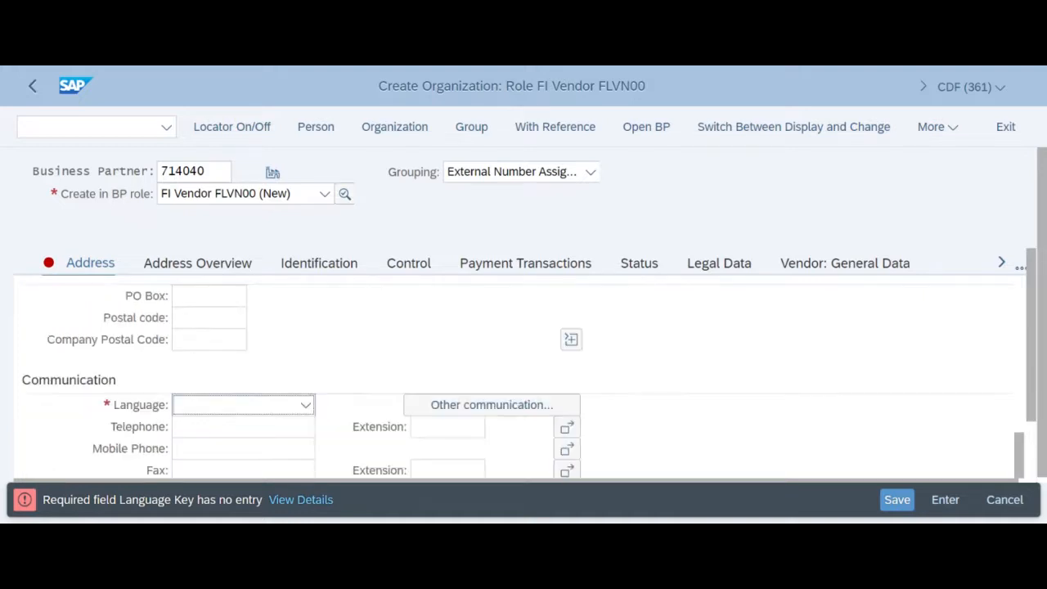
pyautogui.scroll(5, 128, 444)
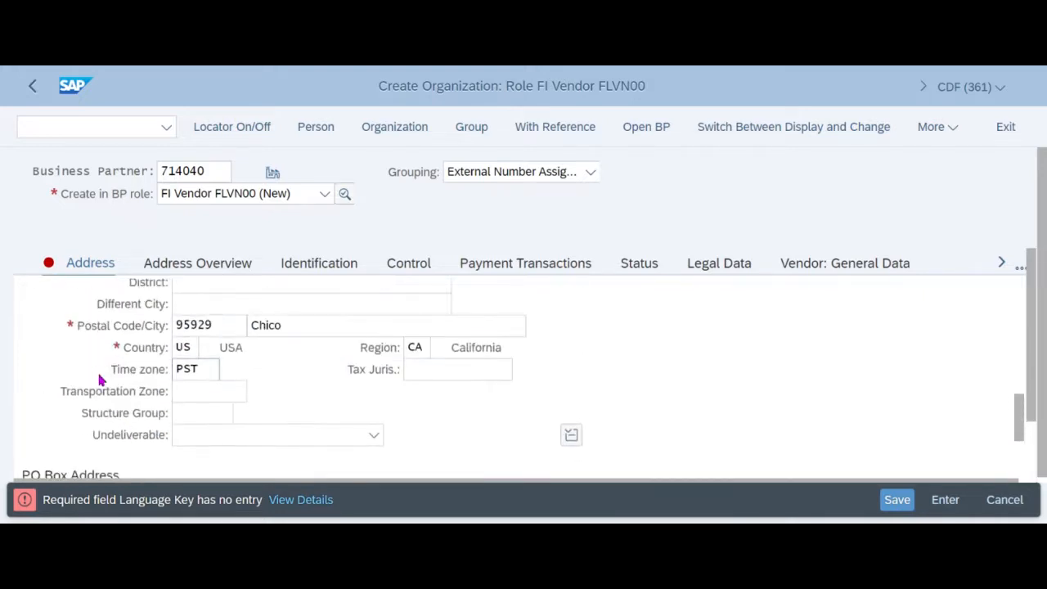
# Step: Set the vendor's communication language to English
pyautogui.scroll(-3, 127, 400)
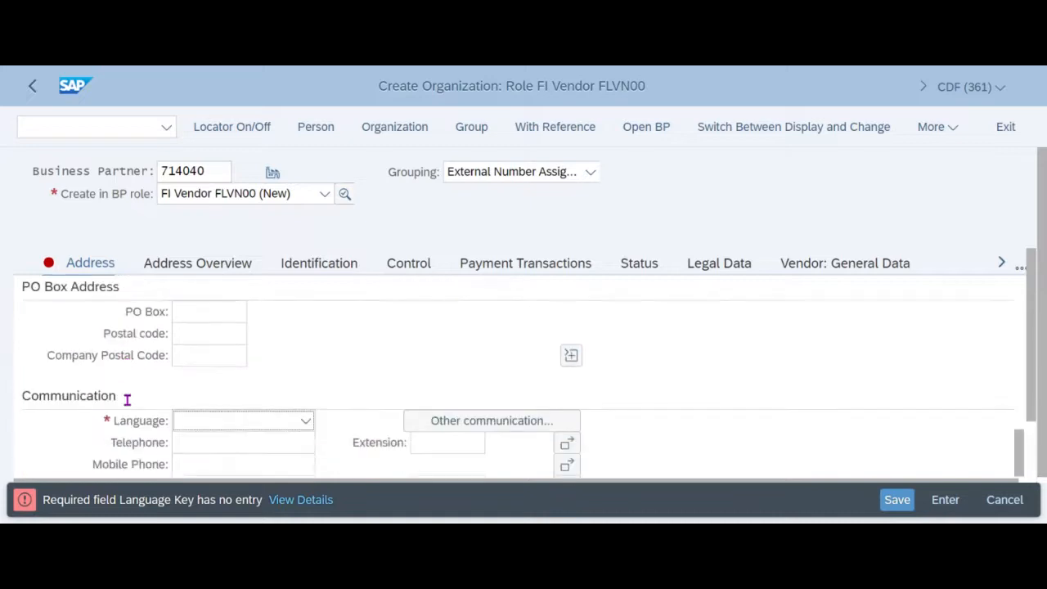
pyautogui.press('F4')
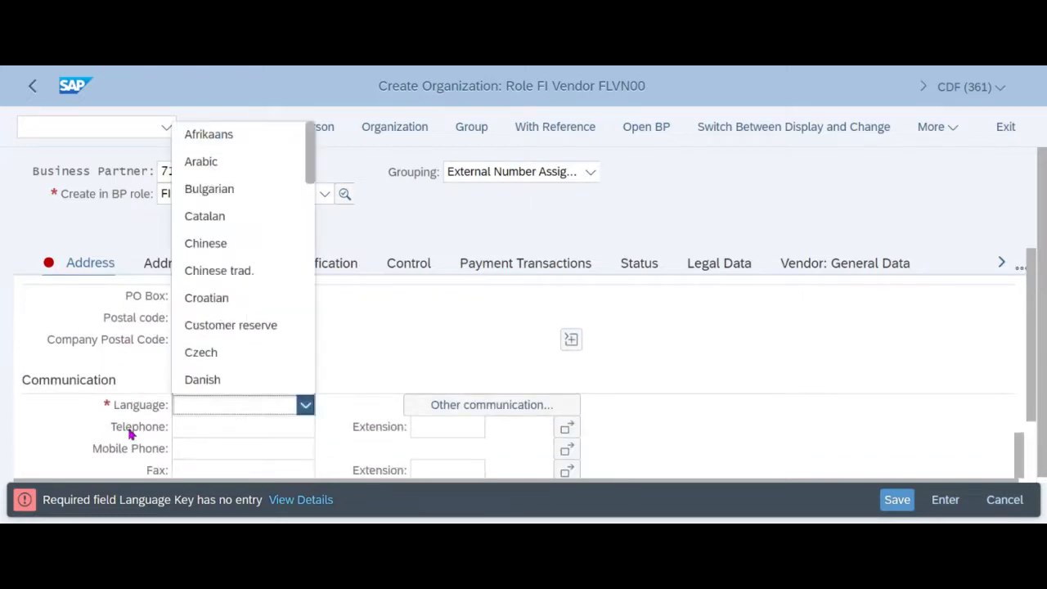
pyautogui.write('English')
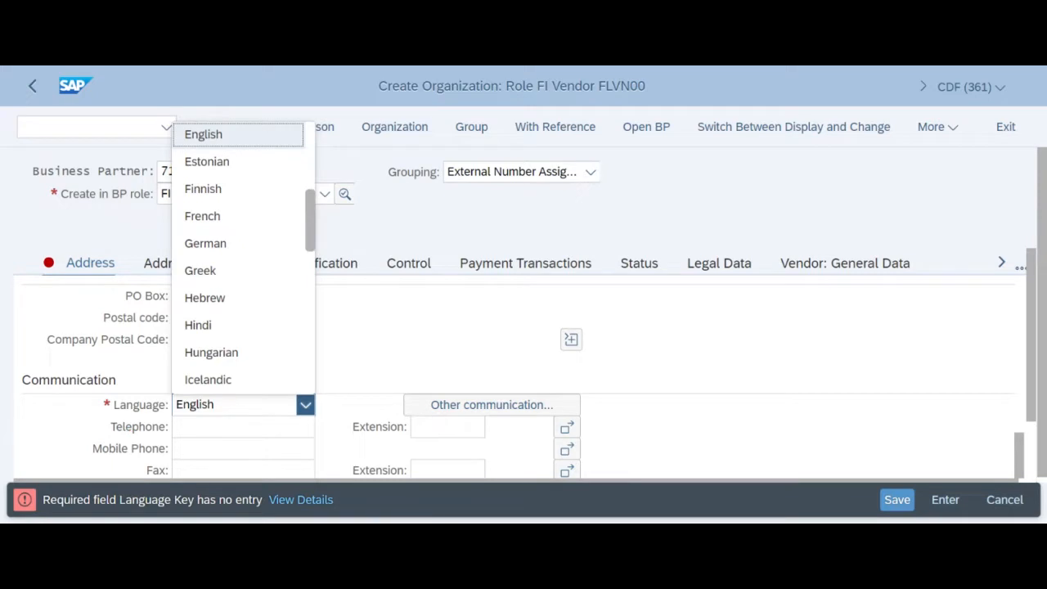
pyautogui.press('Return')
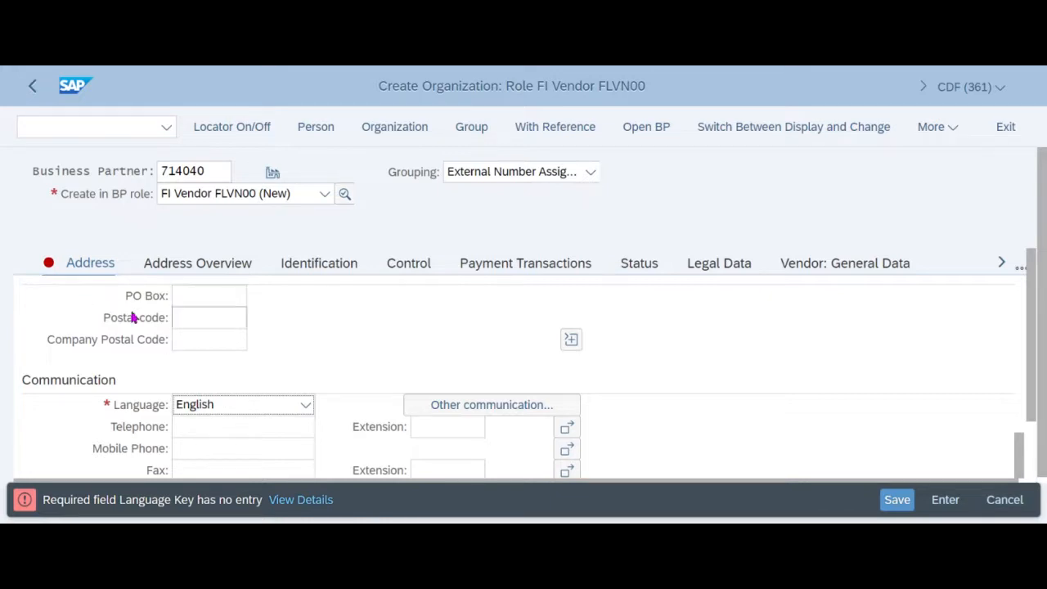
# Step: Enter the external vendor number in the vendor assignment of the vendor's general data
pyautogui.click(903, 264)
pyautogui.click(1001, 262)
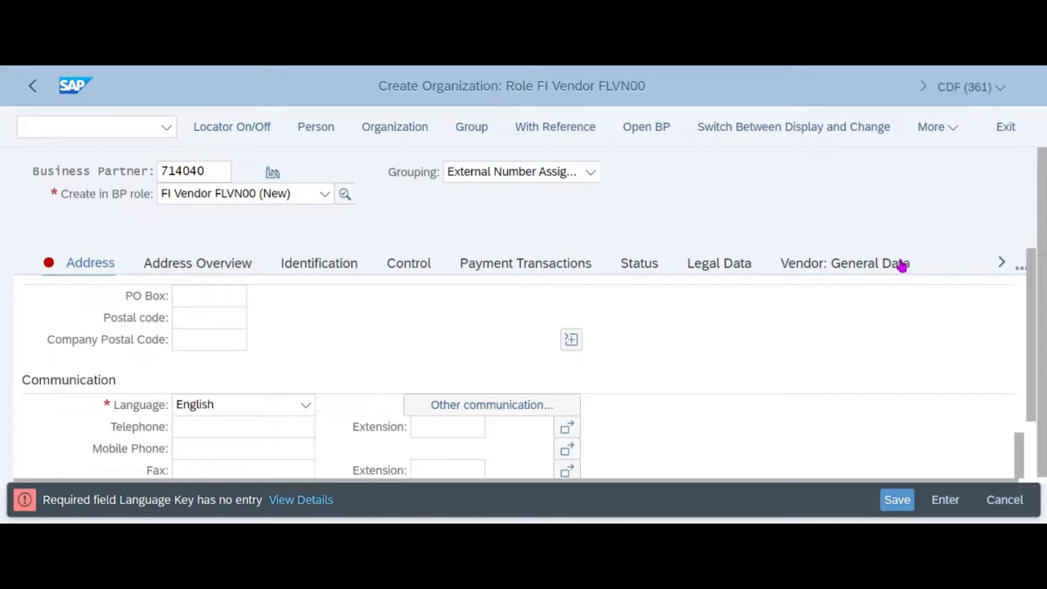
pyautogui.click(845, 260)
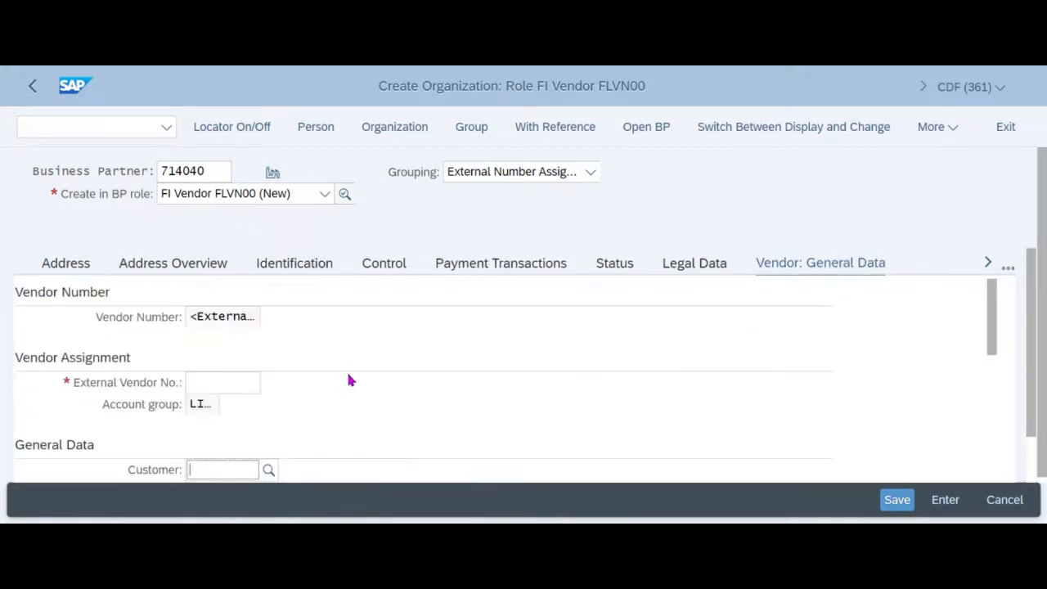
pyautogui.scroll(-1, 145, 329)
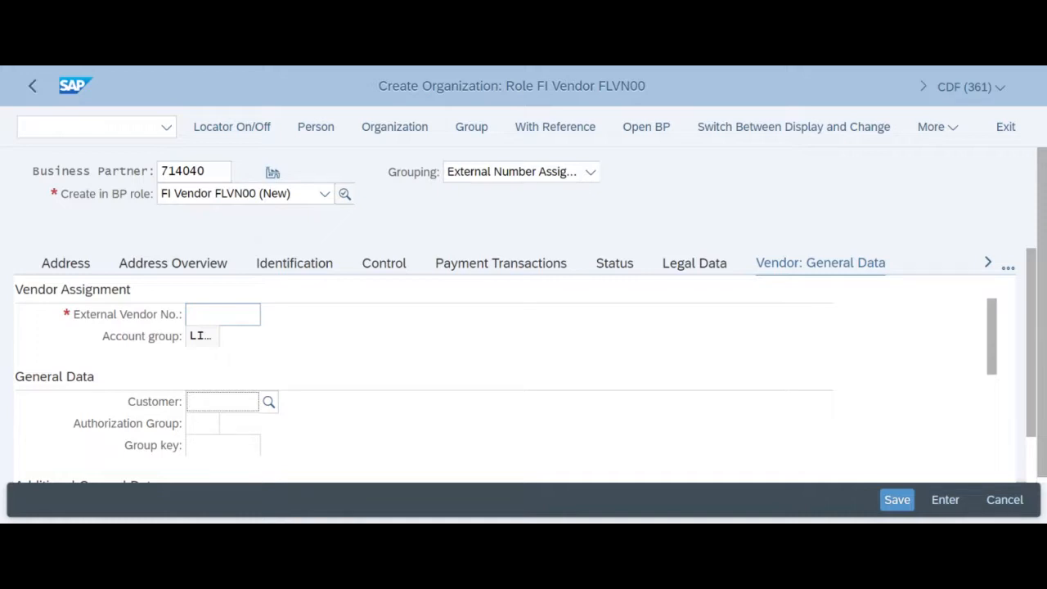
pyautogui.click(137, 319)
pyautogui.write('11')
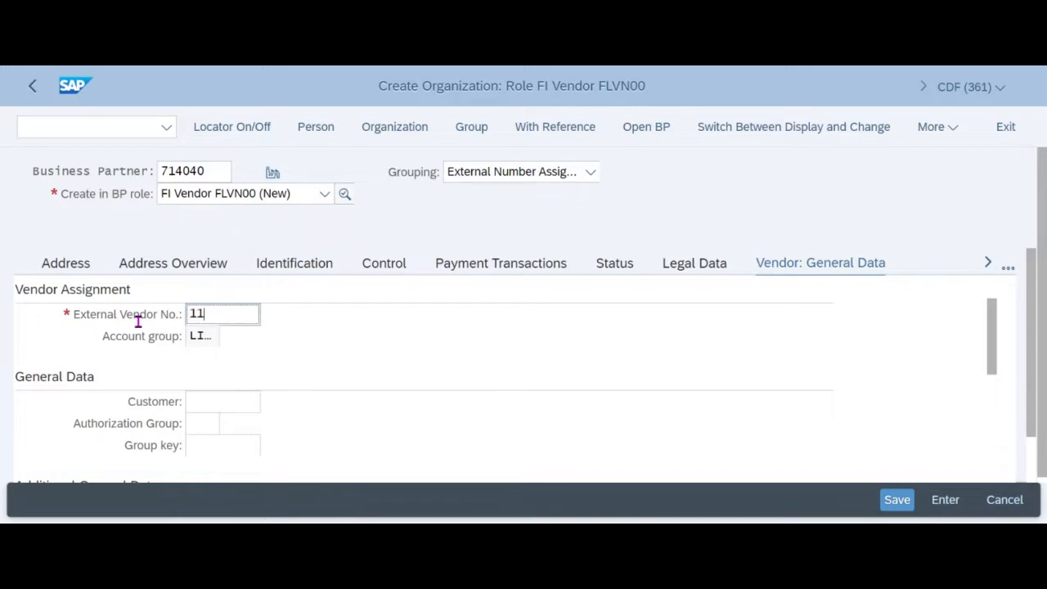
pyautogui.write('40')
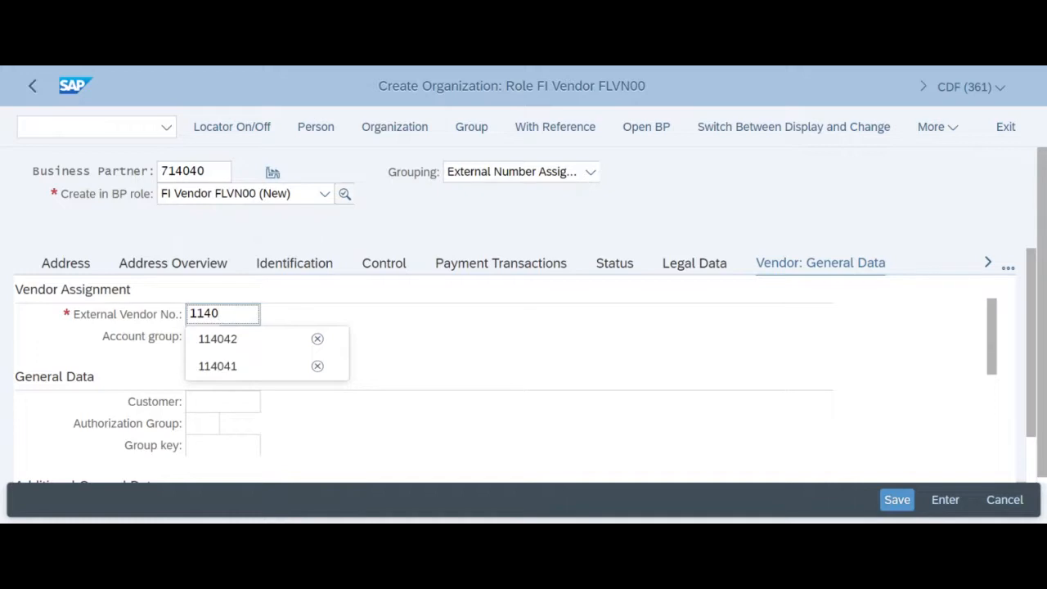
pyautogui.write('40')
pyautogui.press('Return')
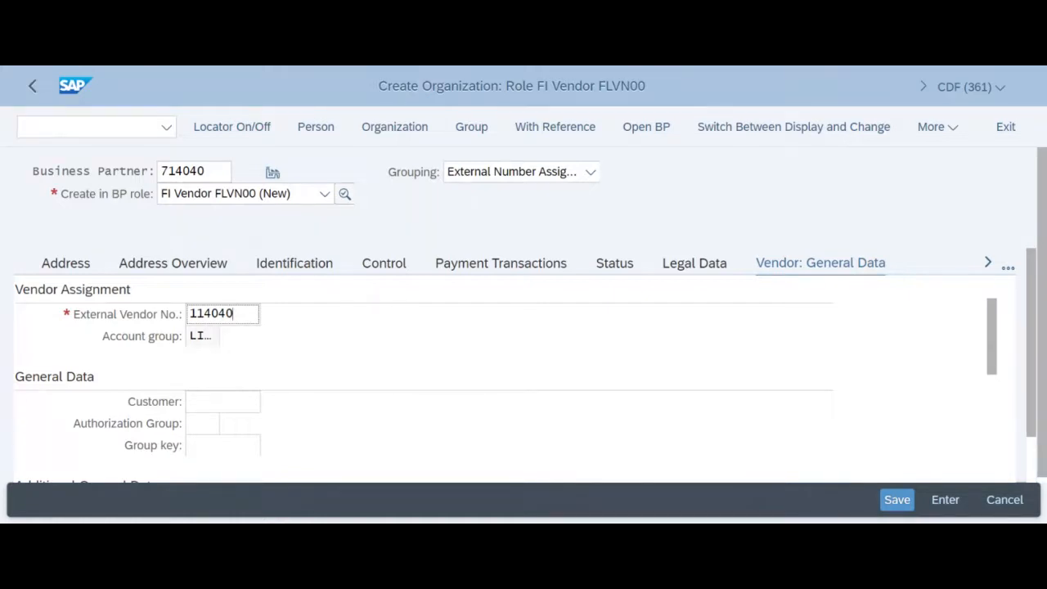
pyautogui.press('Return')
# Step: Open the vendor's company code data for company code US40
pyautogui.click(937, 127)
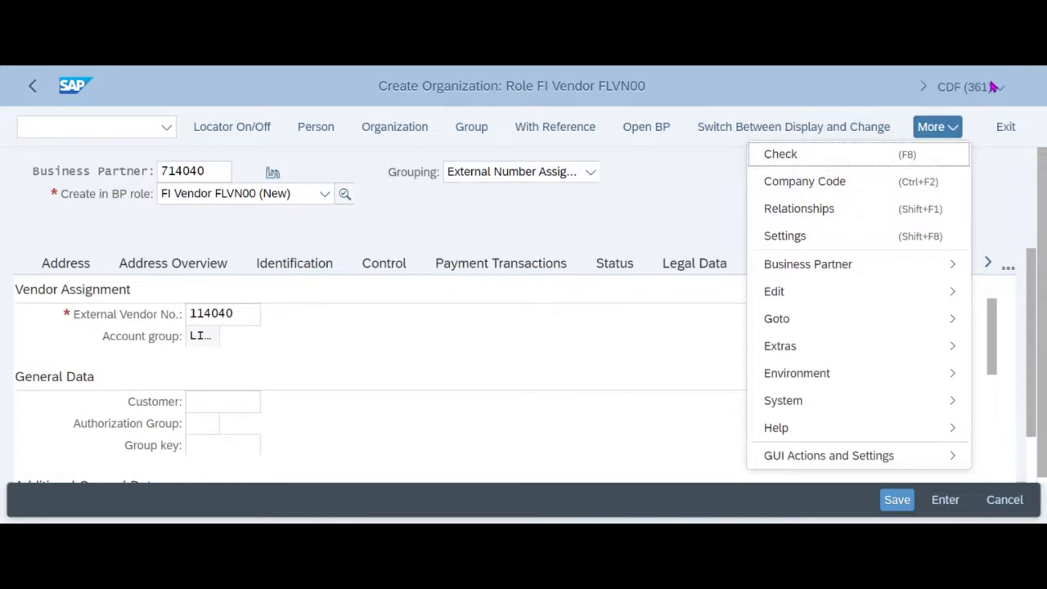
pyautogui.click(941, 155)
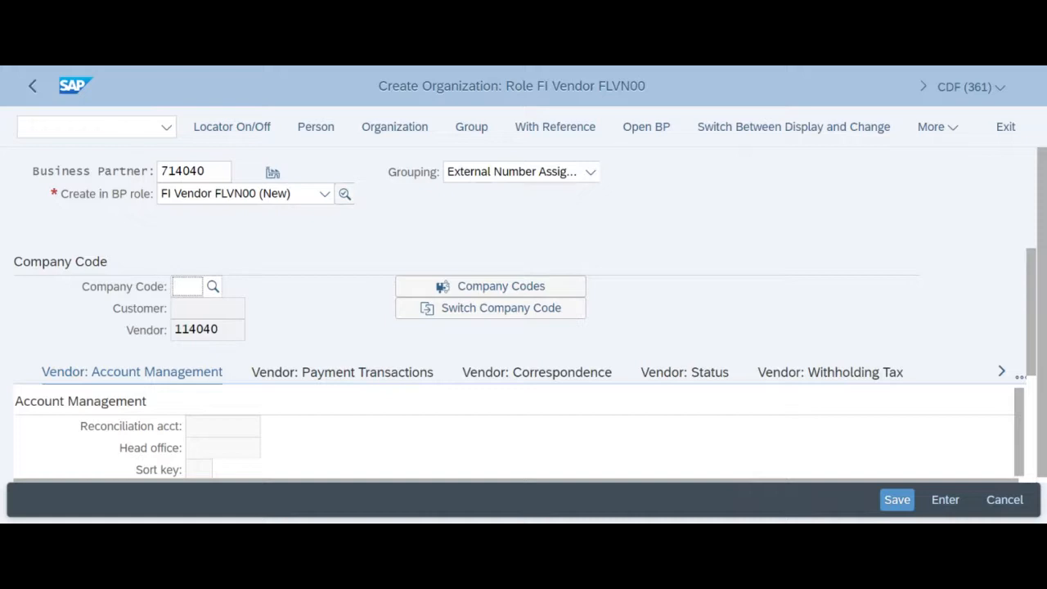
pyautogui.write('US')
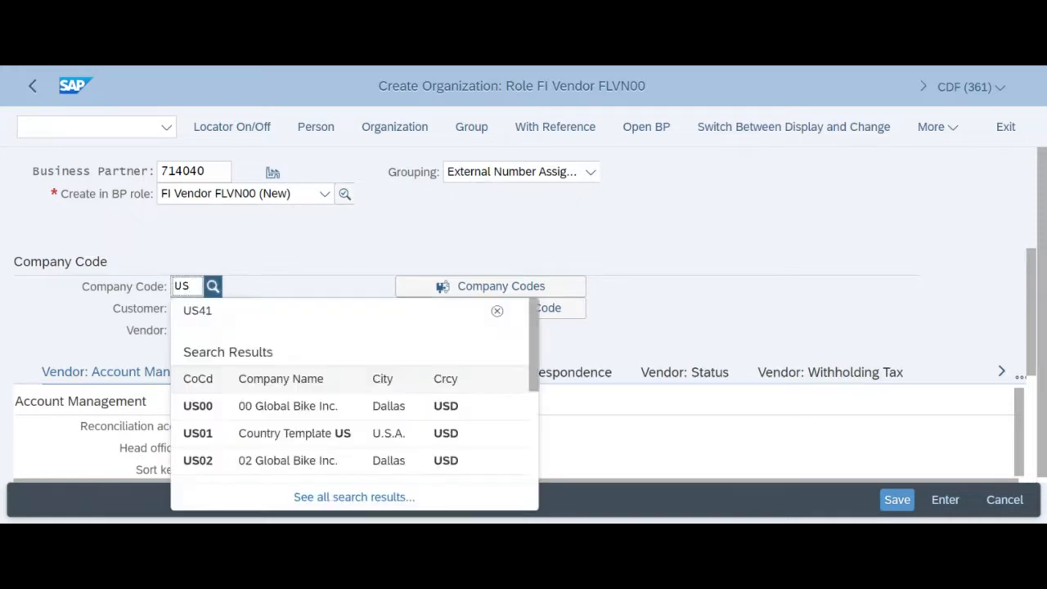
pyautogui.write('40')
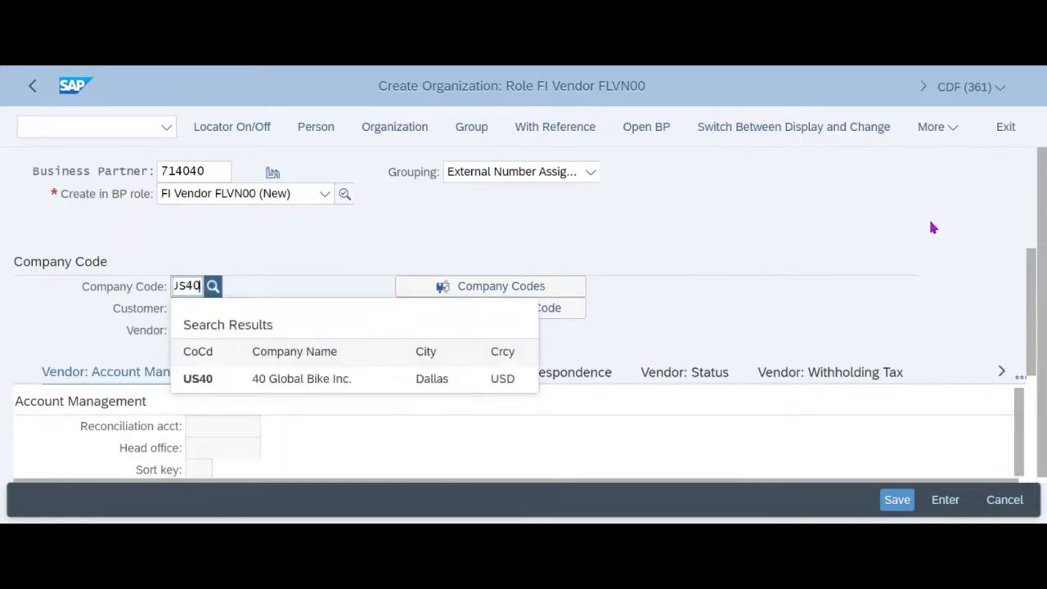
pyautogui.click(171, 390)
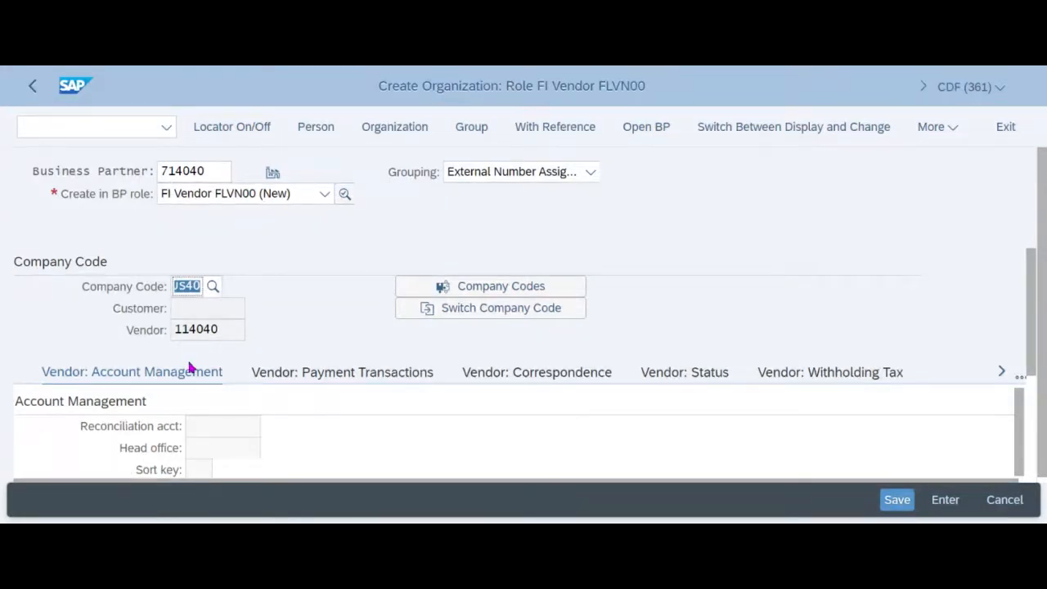
pyautogui.press('Return')
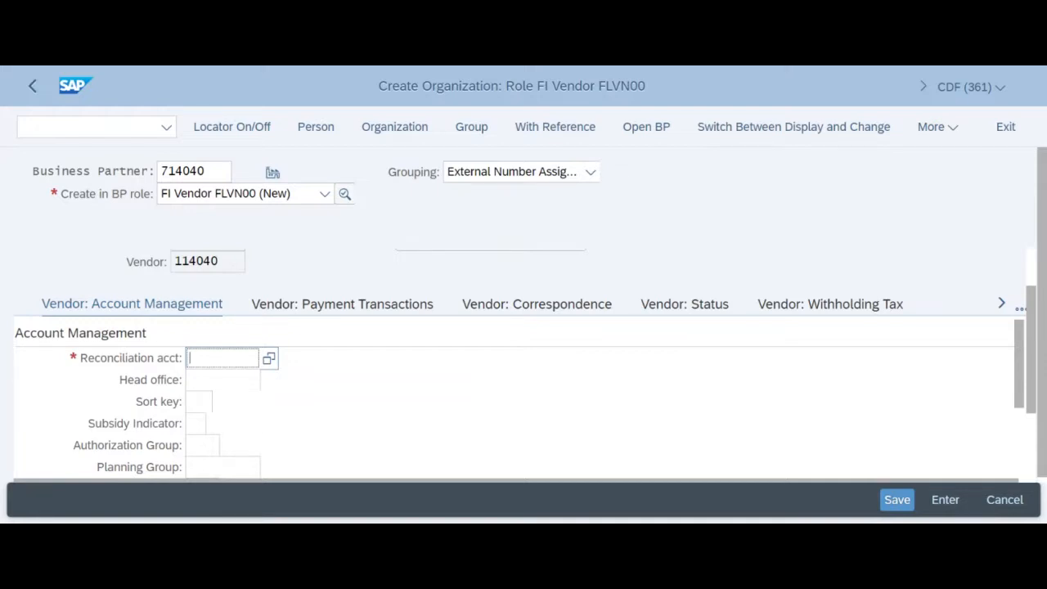
# Step: Set the vendor's reconciliation account to 300000 in the account management data
pyautogui.write('30000')
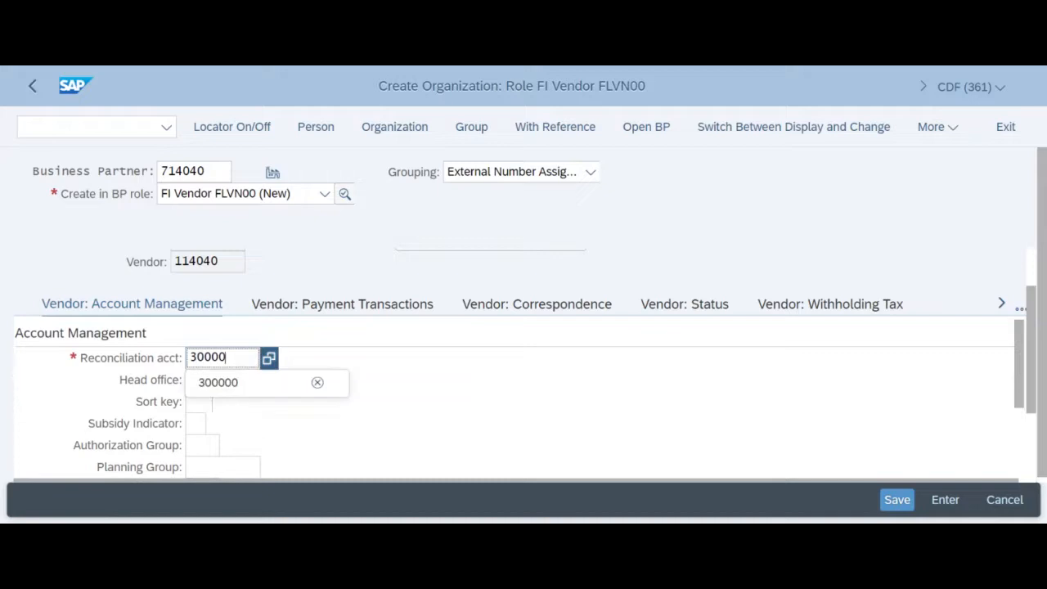
pyautogui.write('0')
pyautogui.press('Down')
pyautogui.press('Return')
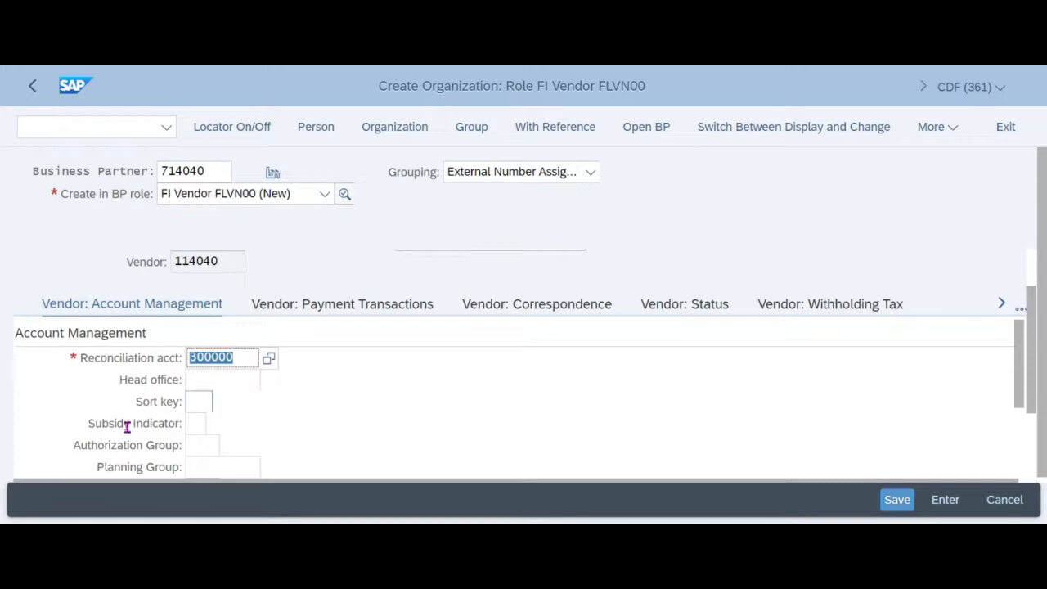
# Step: Set the vendor's sort key to 001 (Posting date), choosing it from the list of possible sort keys
pyautogui.press('Tab')
pyautogui.write('00')
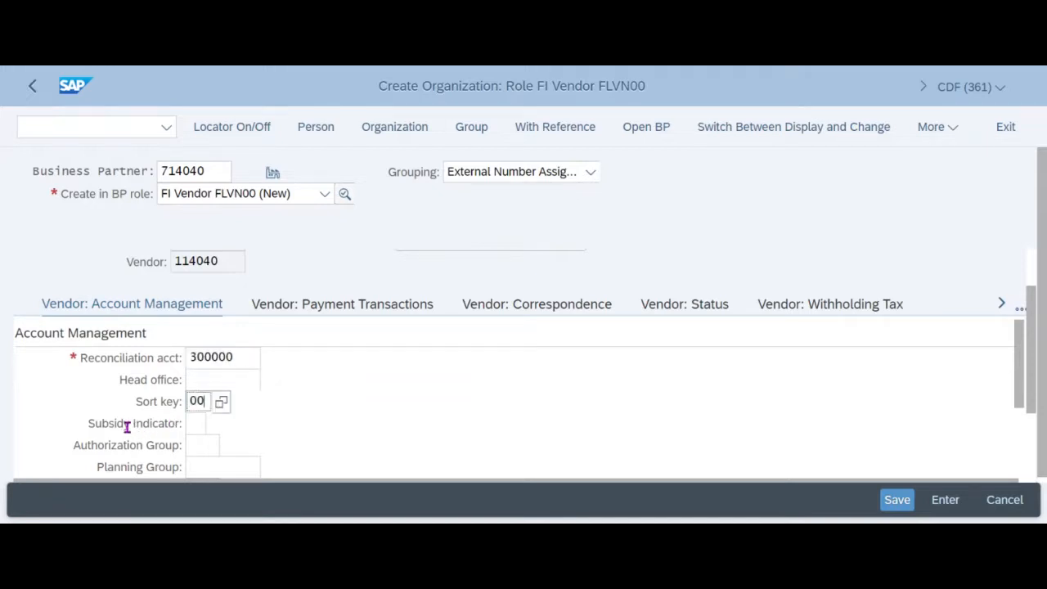
pyautogui.write('1')
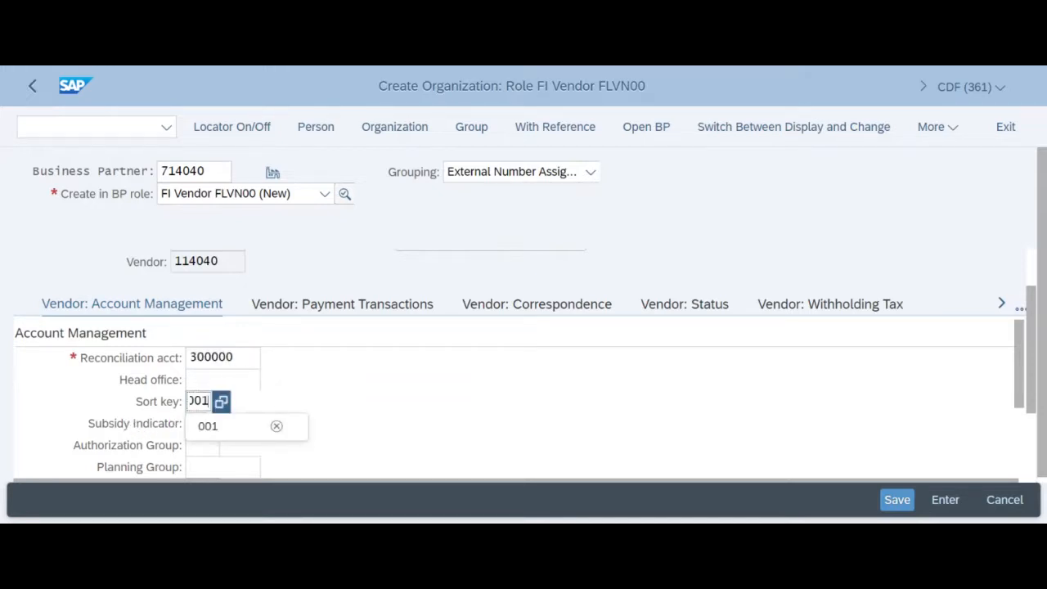
pyautogui.press('F4')
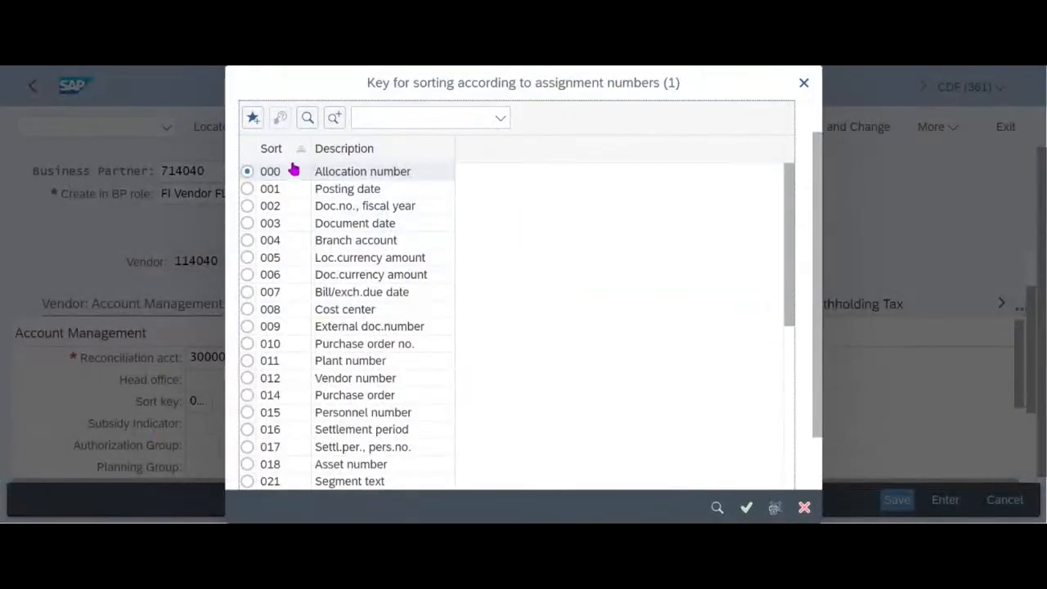
pyautogui.click(268, 192)
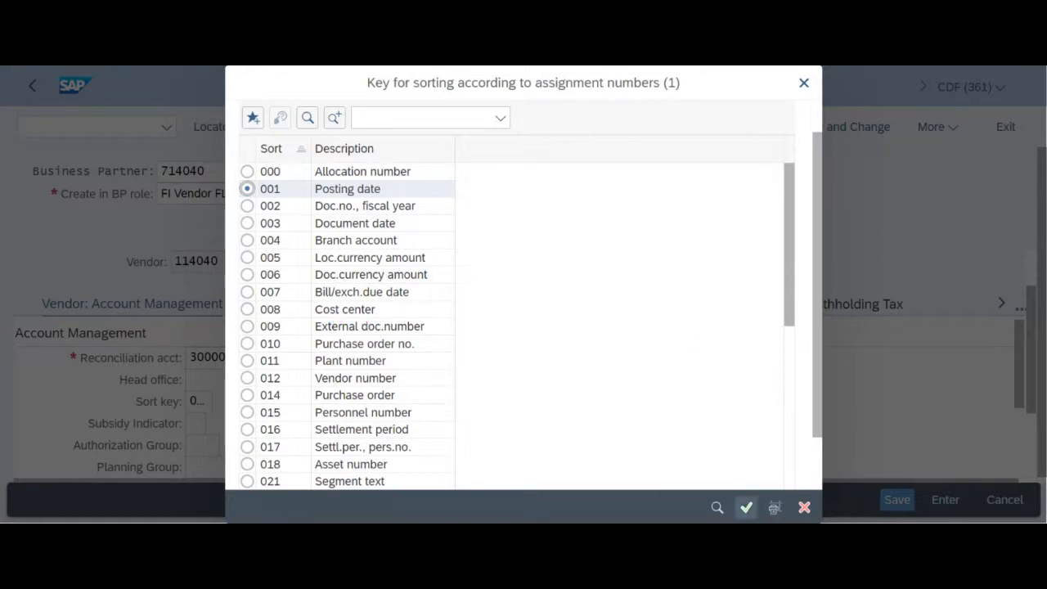
pyautogui.click(746, 507)
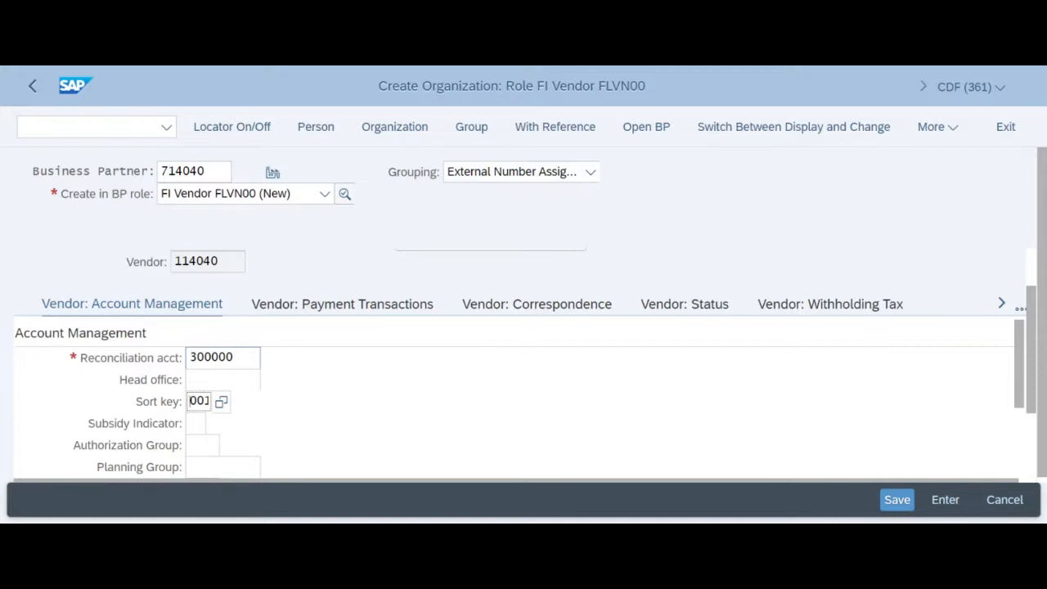
# Step: Set the payment terms to 0001, payable immediately due net, in the vendor's company code payment transactions
pyautogui.click(230, 310)
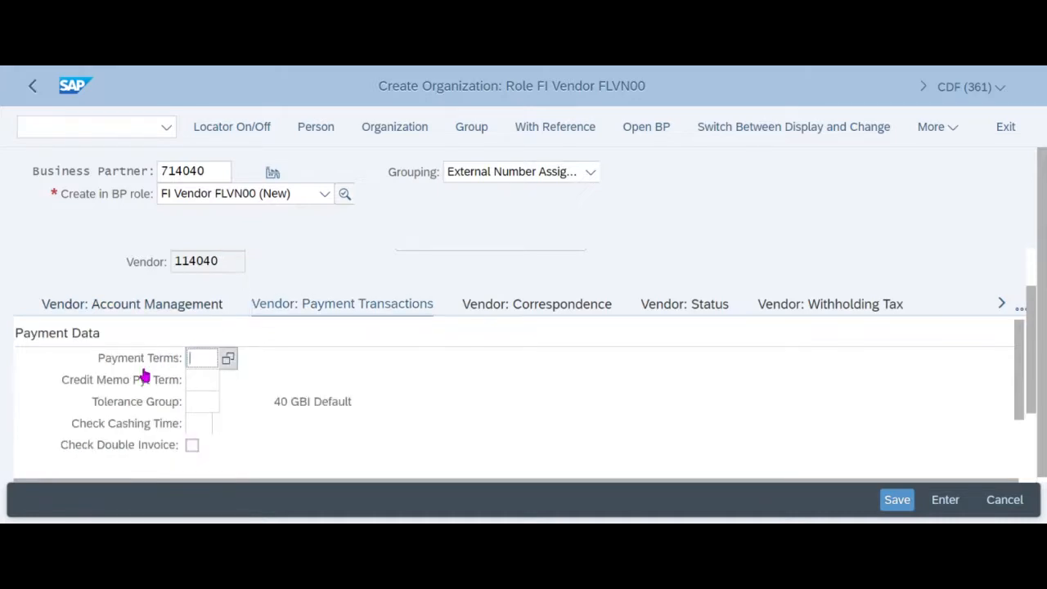
pyautogui.write('01')
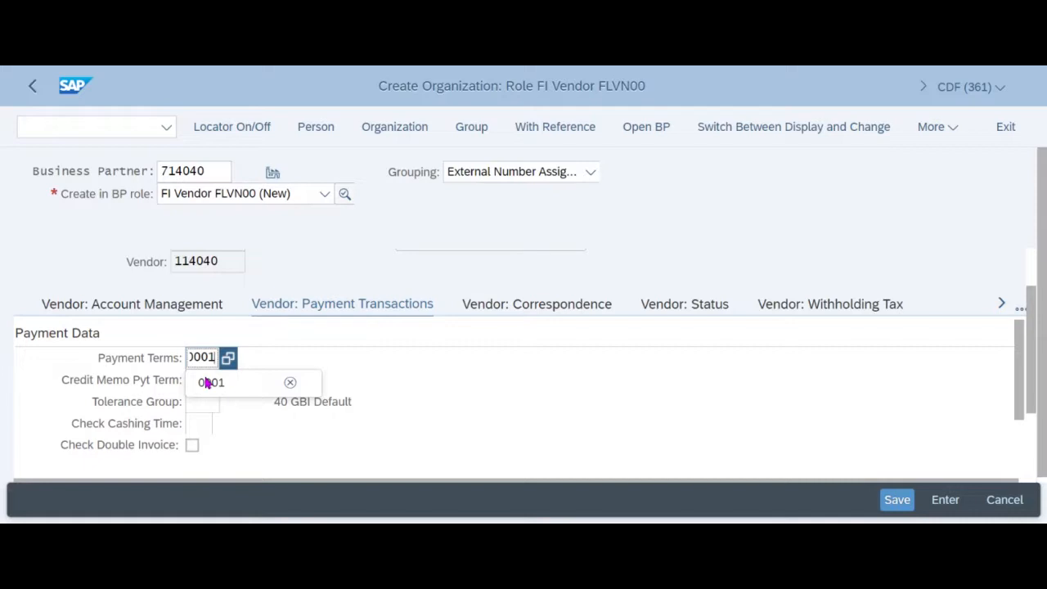
pyautogui.click(157, 380)
pyautogui.press('F4')
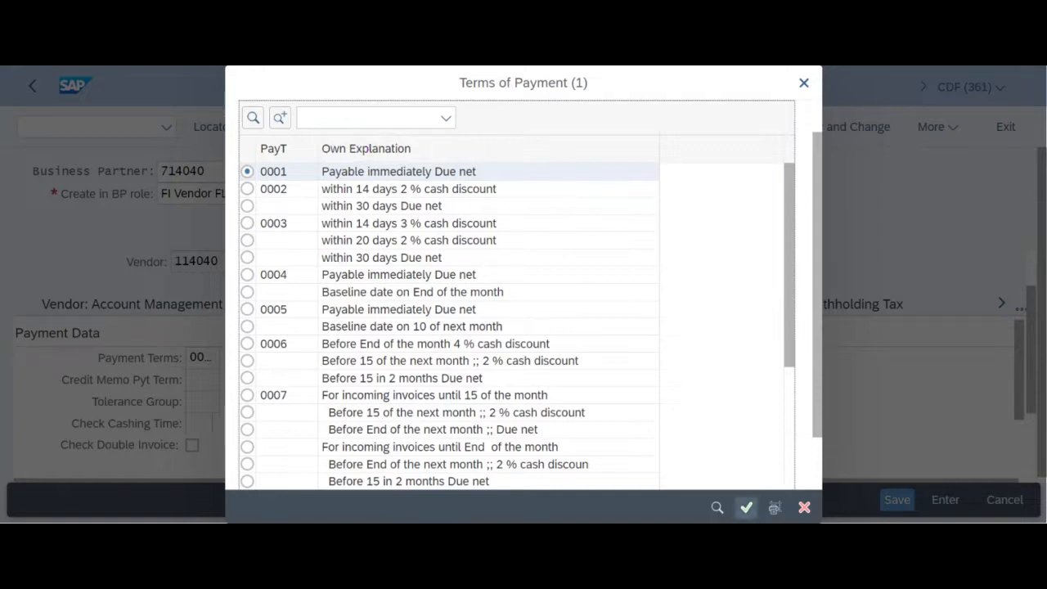
pyautogui.click(746, 507)
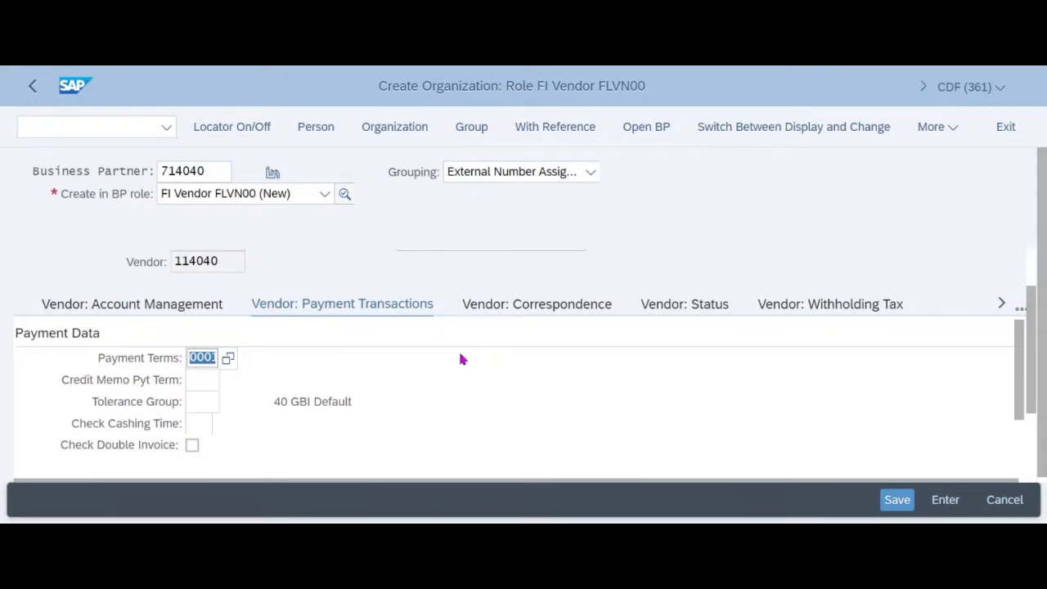
# Step: Set the tolerance group to GBI in the vendor's payment data and validate the entries
pyautogui.click(110, 433)
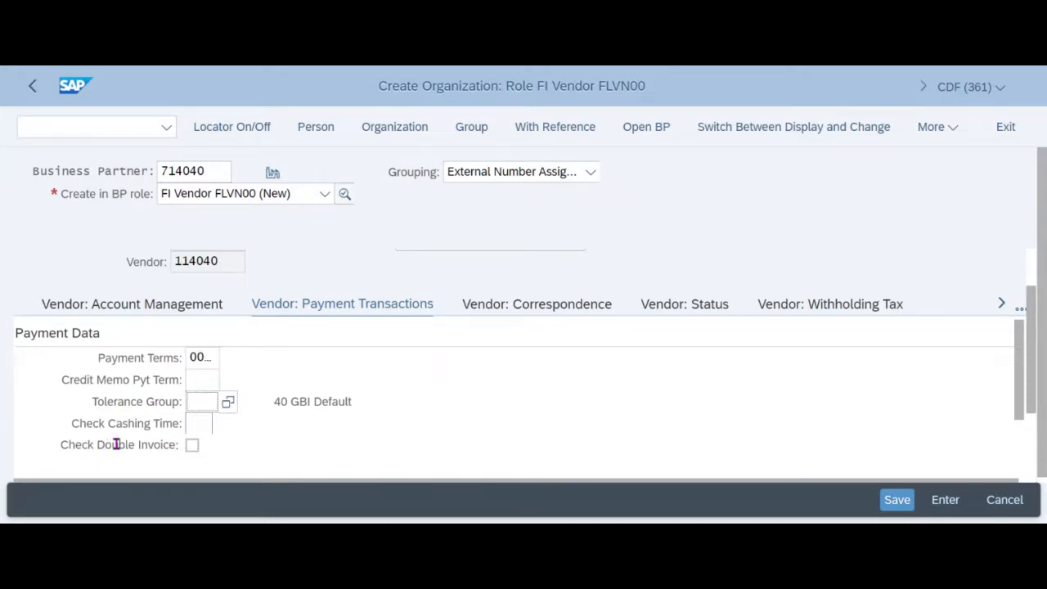
pyautogui.write('gbi')
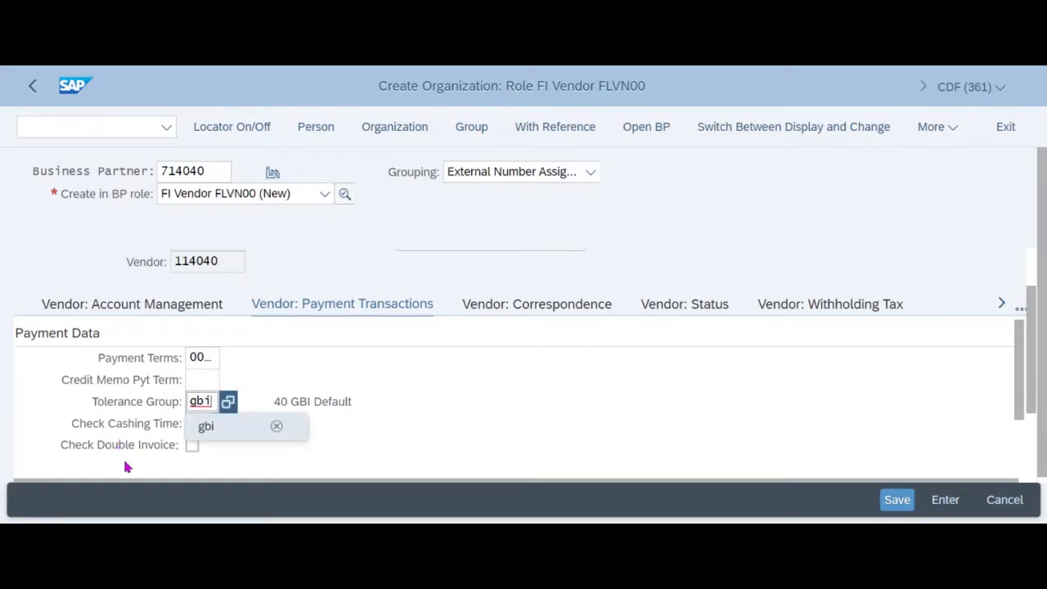
pyautogui.press('Return')
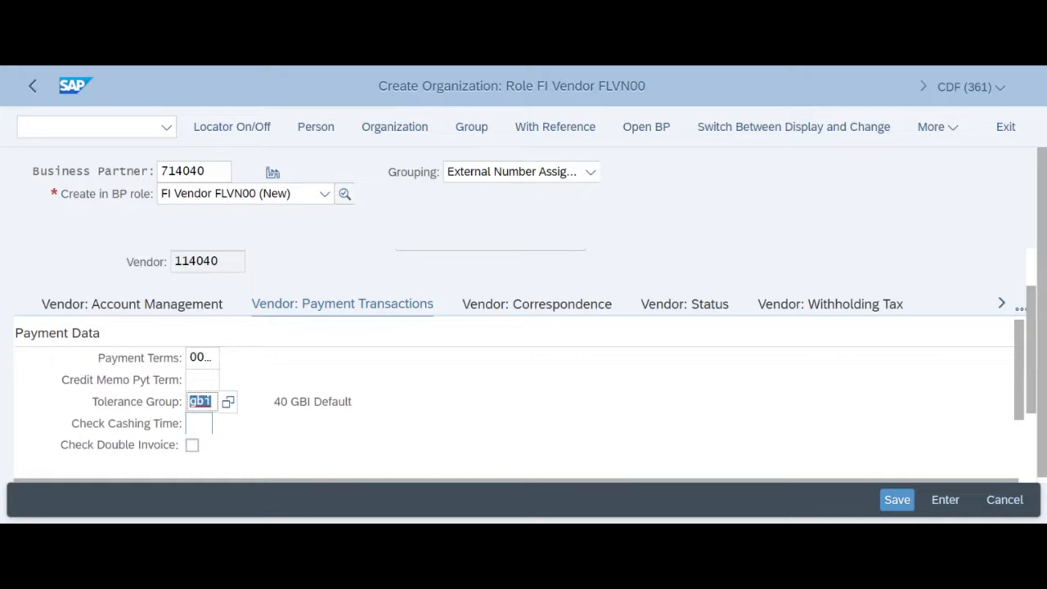
pyautogui.scroll(-2, 202, 376)
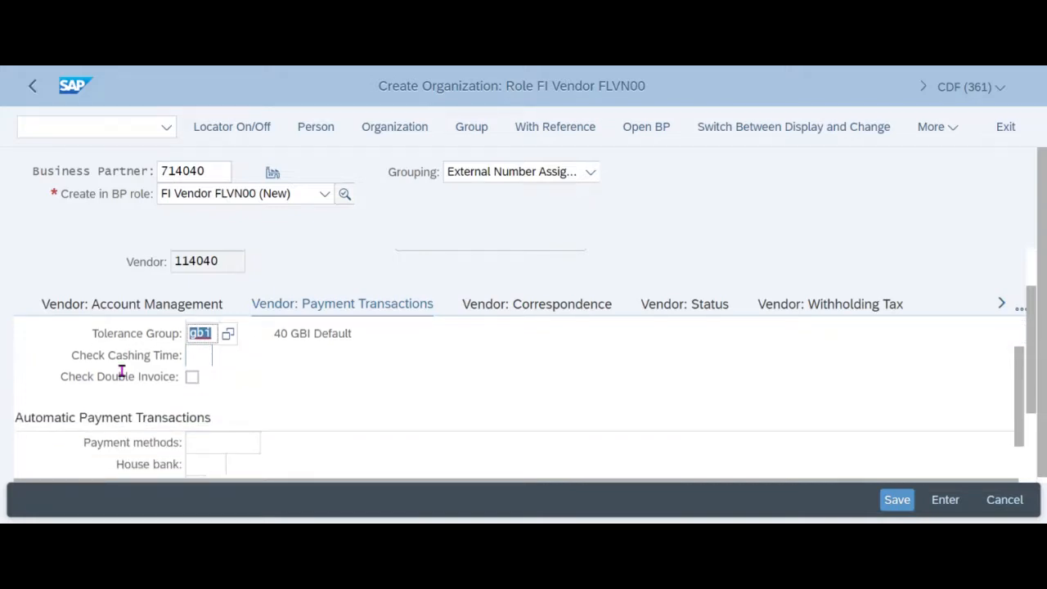
pyautogui.scroll(2, 190, 407)
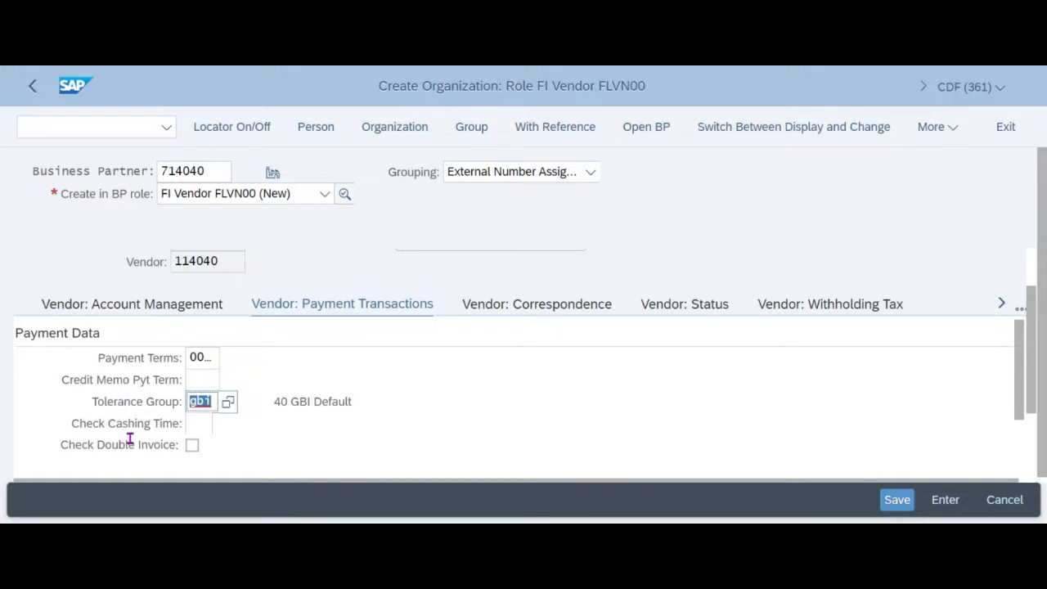
pyautogui.scroll(-2, 145, 444)
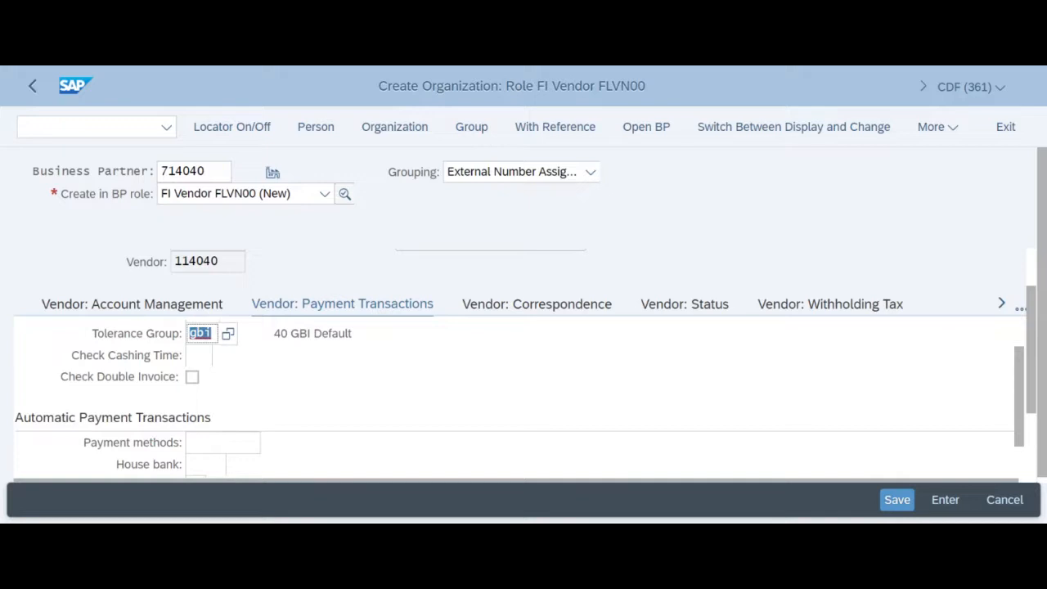
pyautogui.press('Return')
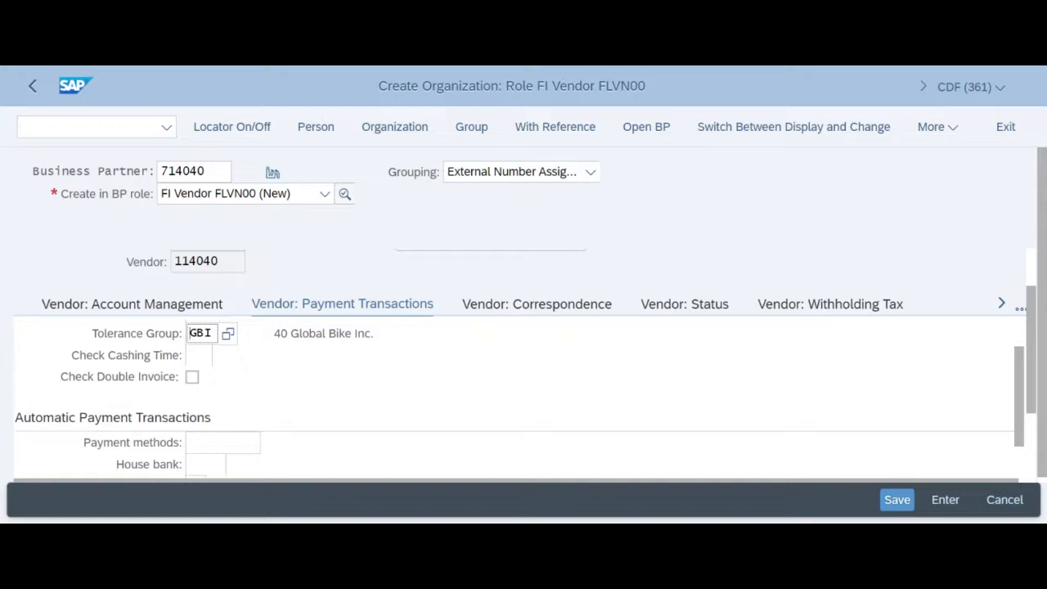
pyautogui.scroll(1, 161, 407)
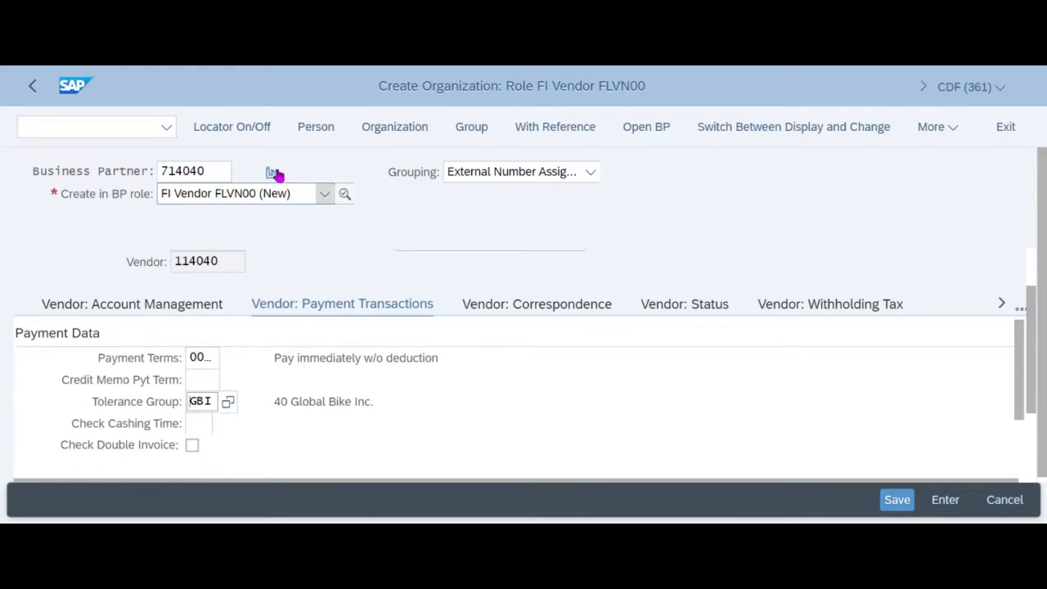
# Step: Switch the business partner to the Vendor Purchasing FLVN01 role, saving it in the FI Vendor role first
pyautogui.click(324, 194)
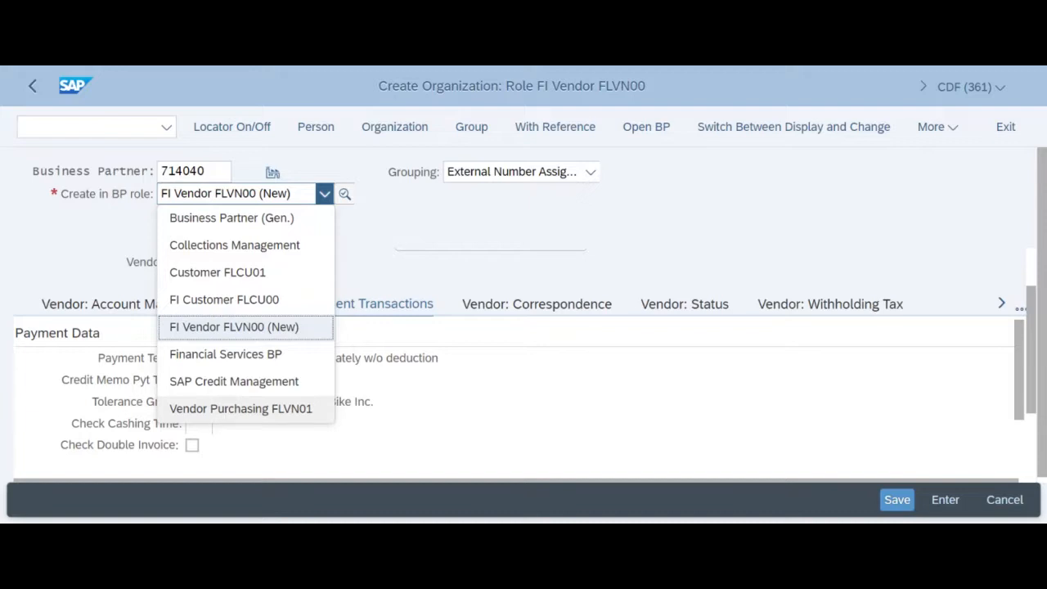
pyautogui.press('Down')
pyautogui.press('Down')
pyautogui.press('Down')
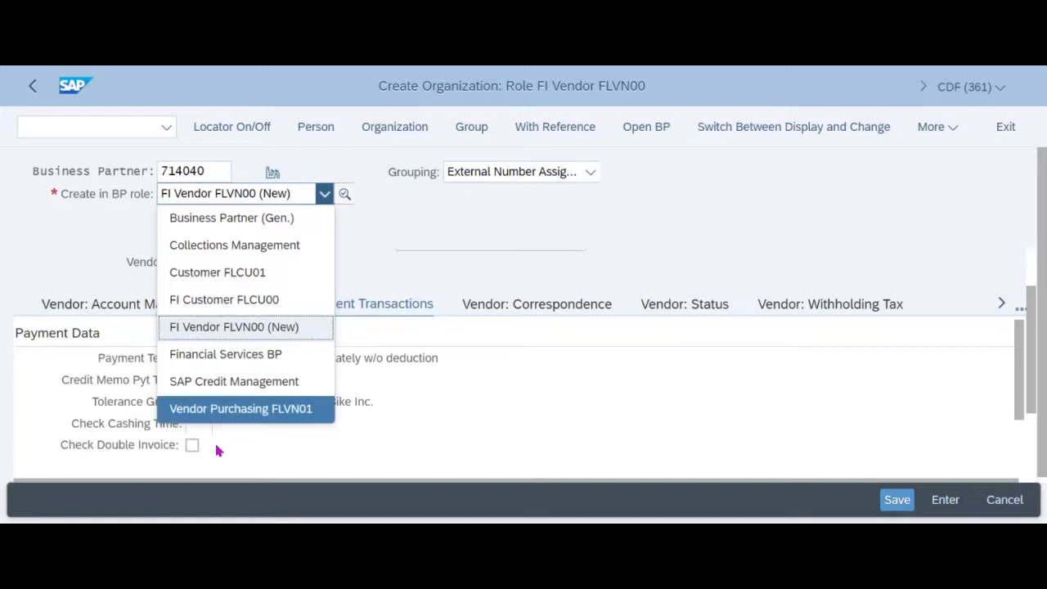
pyautogui.press('Return')
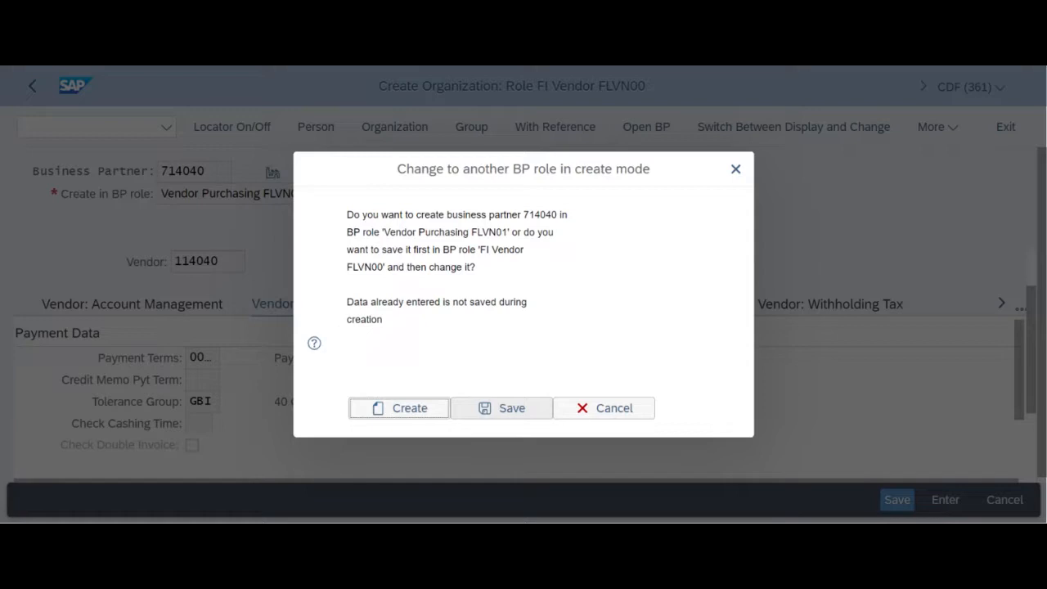
pyautogui.click(519, 413)
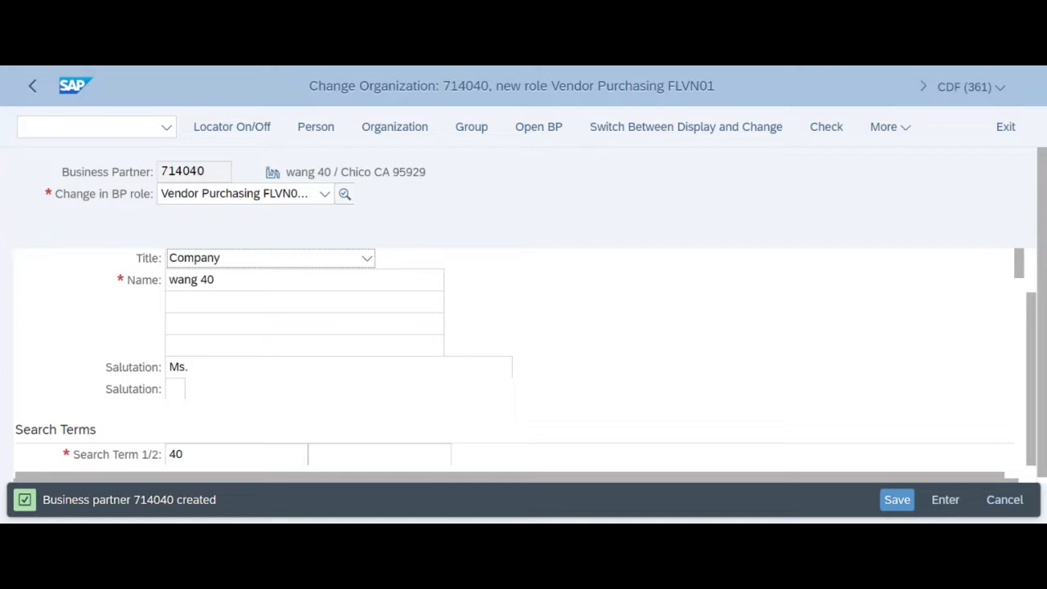
# Step: Open the vendor's purchasing data and set the purchasing organization to US40
pyautogui.click(890, 127)
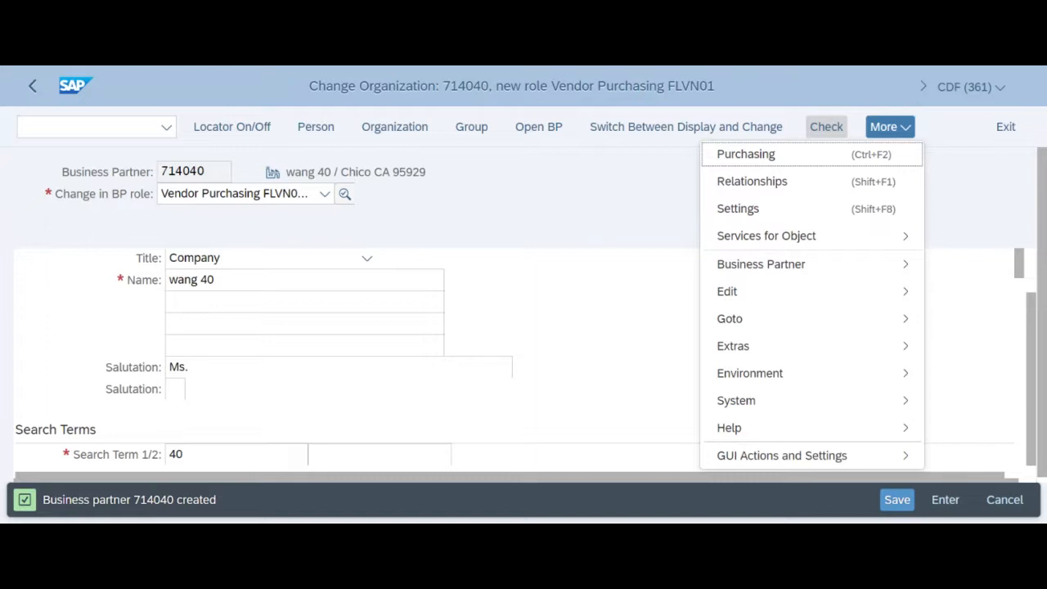
pyautogui.click(872, 154)
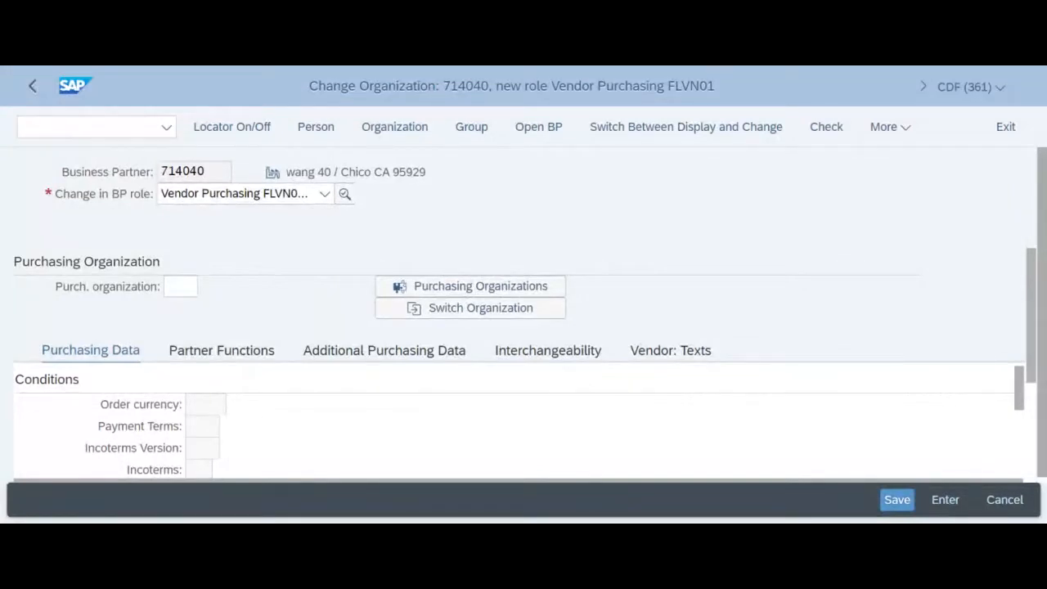
pyautogui.scroll(-1, 523, 311)
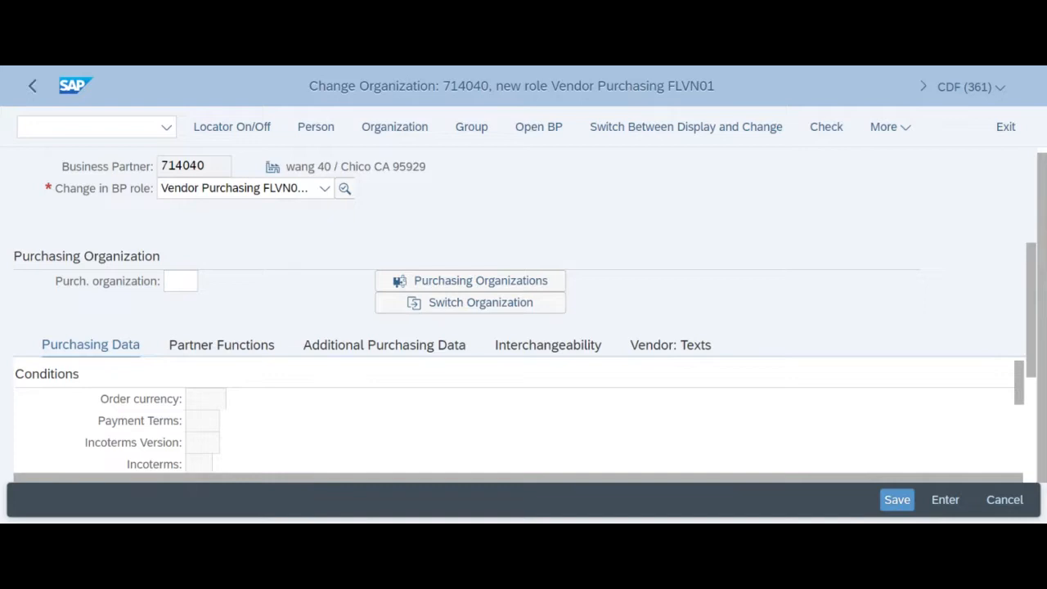
pyautogui.click(113, 286)
pyautogui.write('U')
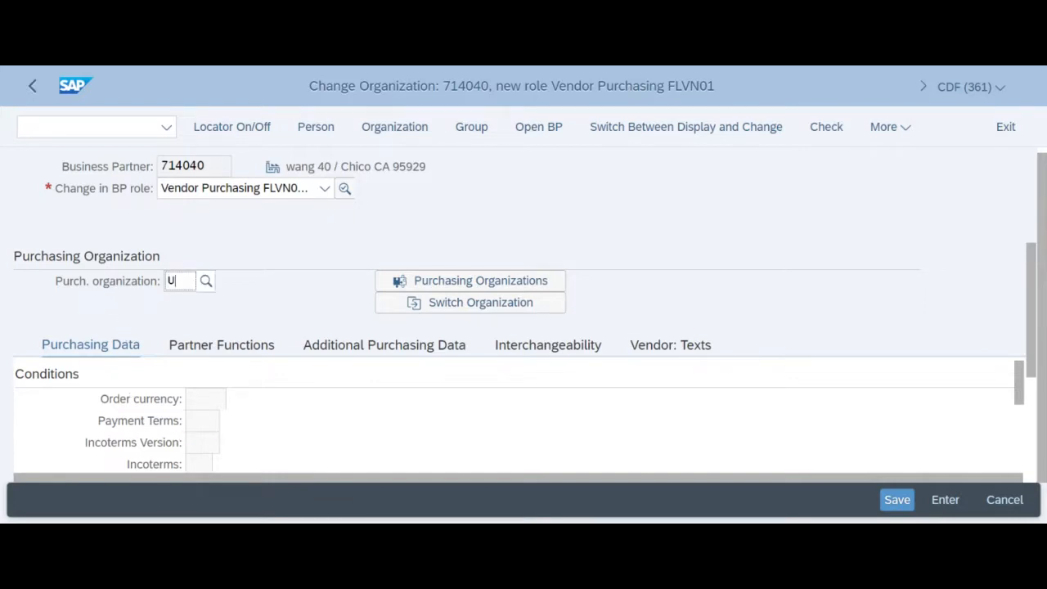
pyautogui.write('S40')
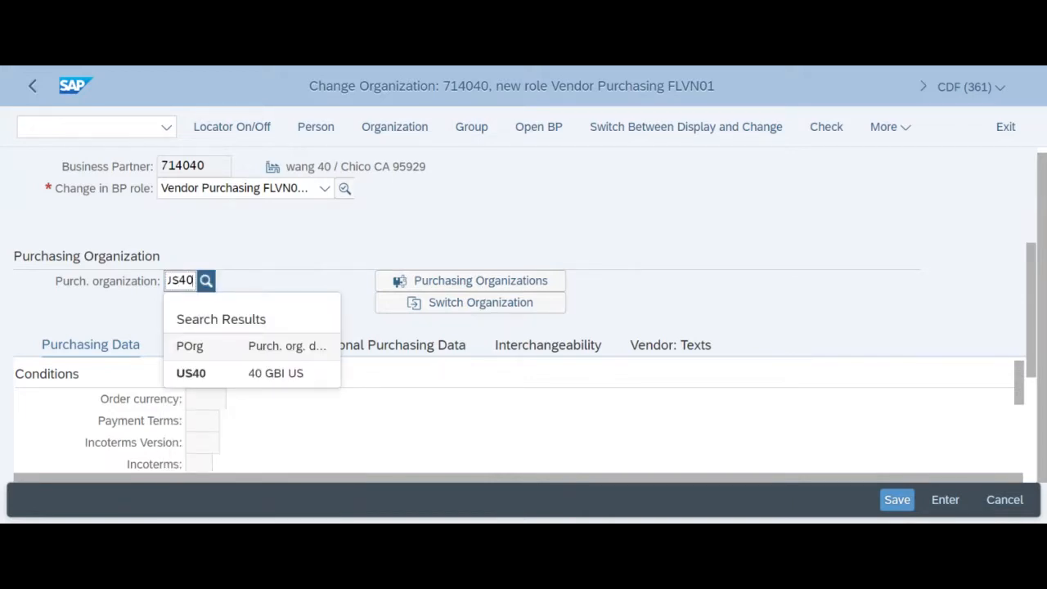
pyautogui.press('Down')
pyautogui.press('Return')
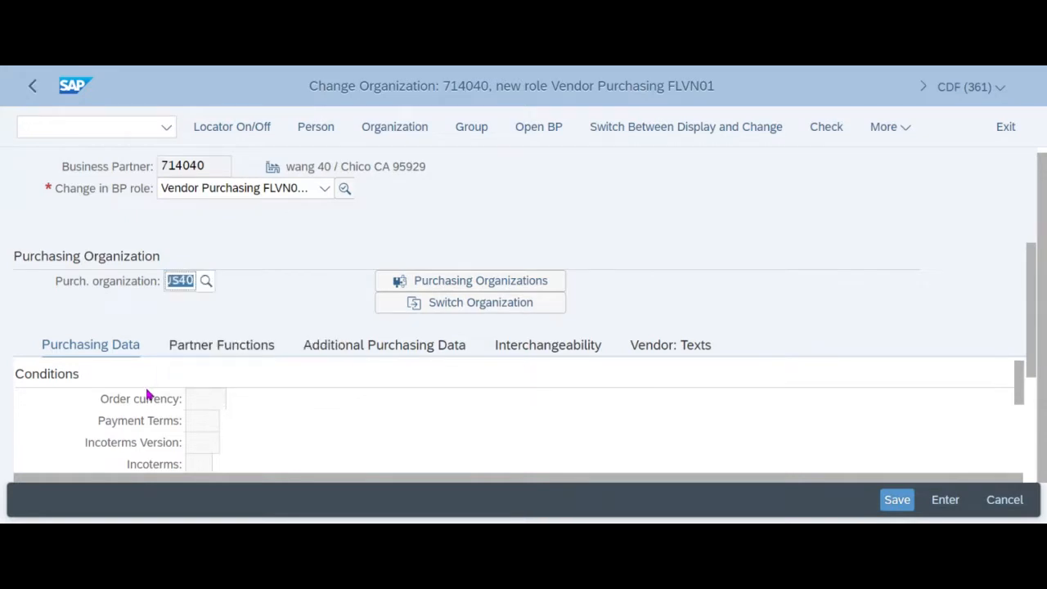
# Step: Confirm the purchasing organization entry and set the order currency to USD in the vendor's purchasing conditions
pyautogui.press('Return')
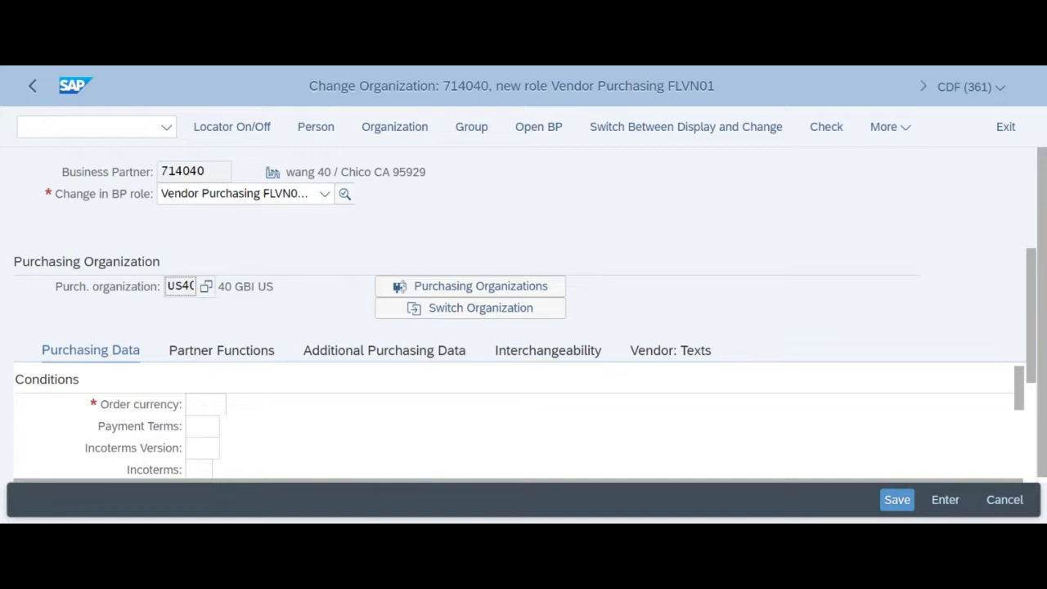
pyautogui.scroll(-5, 150, 395)
pyautogui.scroll(5, 133, 421)
pyautogui.press('Tab')
pyautogui.write('US')
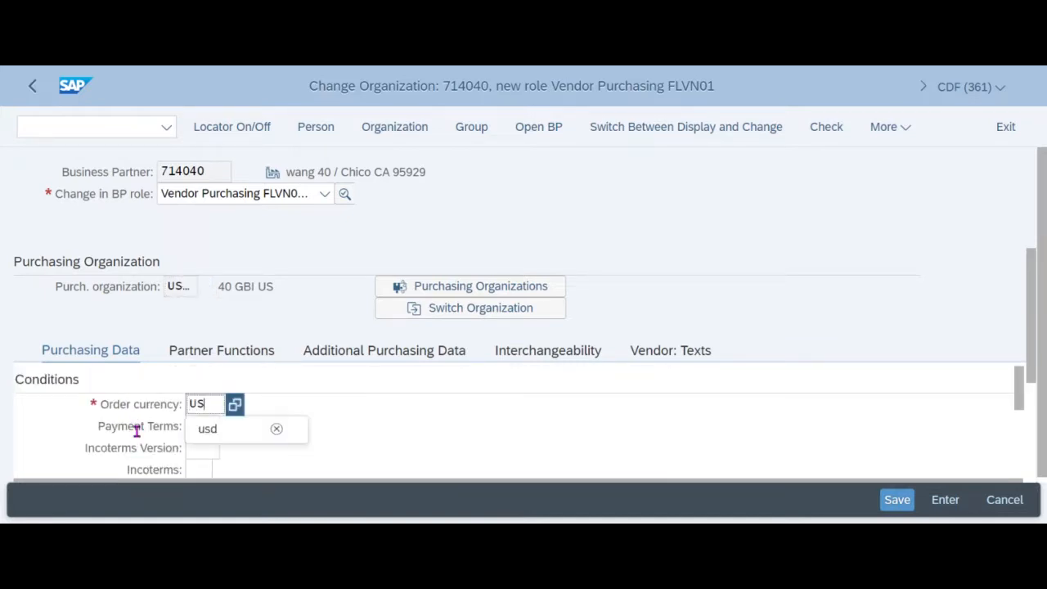
pyautogui.write('D')
pyautogui.press('Down')
pyautogui.press('Return')
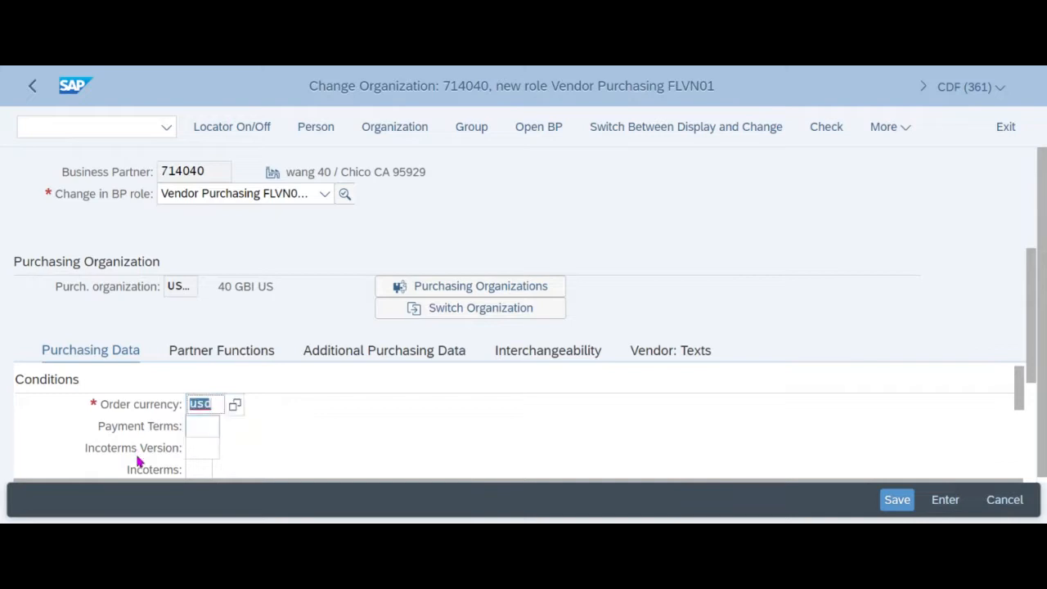
# Step: Set the payment terms to 0001 in the vendor's purchasing conditions
pyautogui.press('Tab')
pyautogui.write('0')
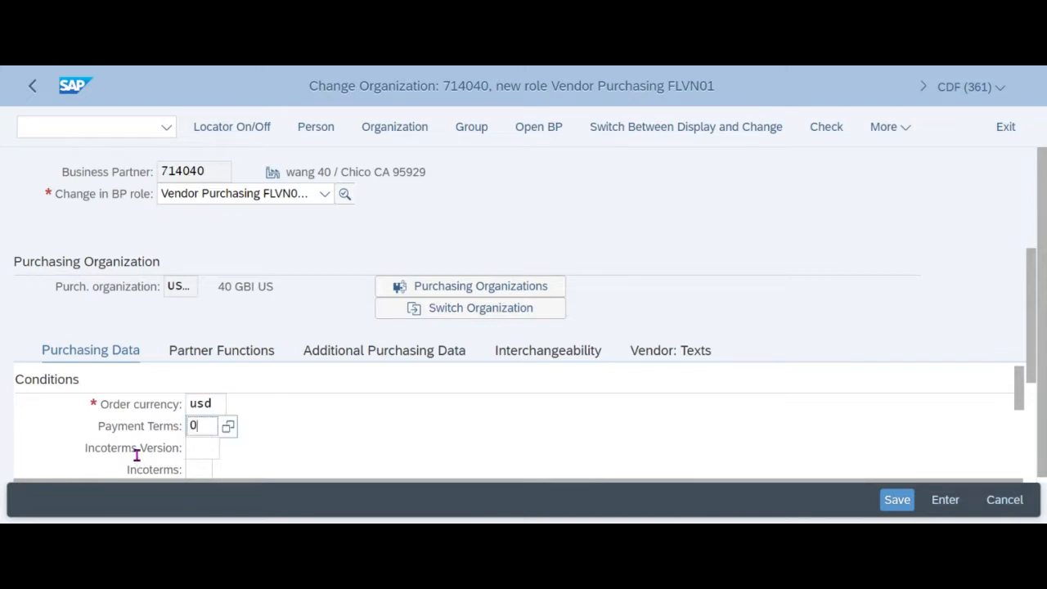
pyautogui.write('001')
pyautogui.press('Down')
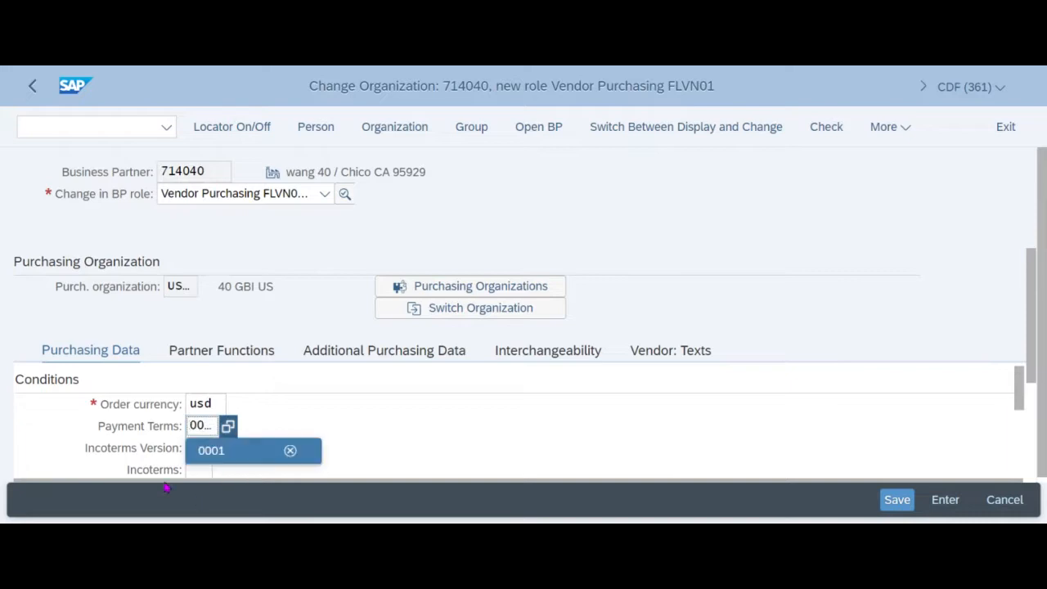
pyautogui.press('Return')
# Step: Save the vendor's purchasing data and exit business partner maintenance
pyautogui.scroll(-1, 382, 438)
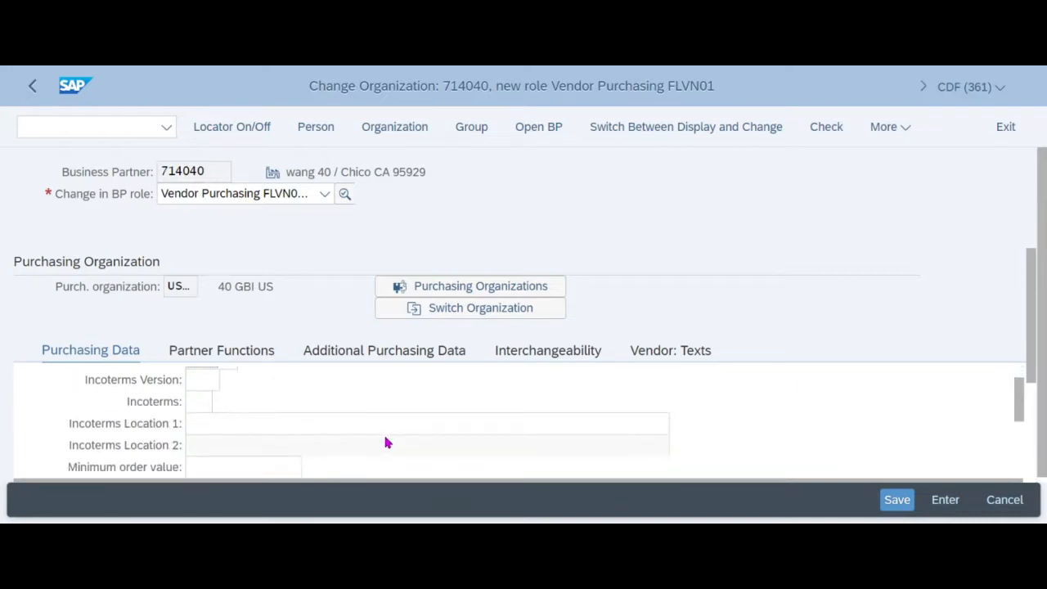
pyautogui.scroll(1, 388, 442)
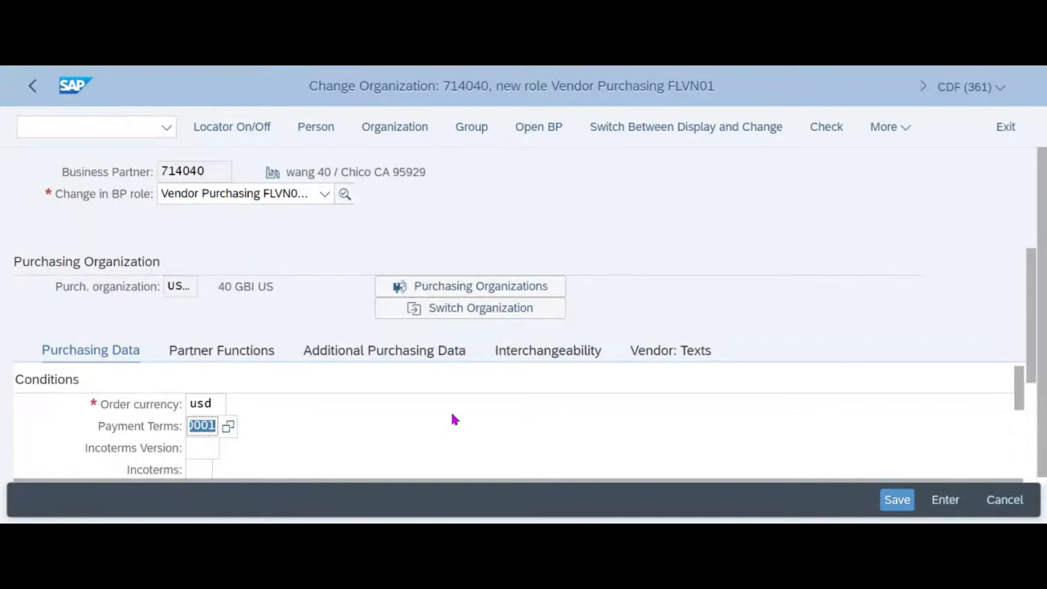
pyautogui.scroll(-3, 455, 419)
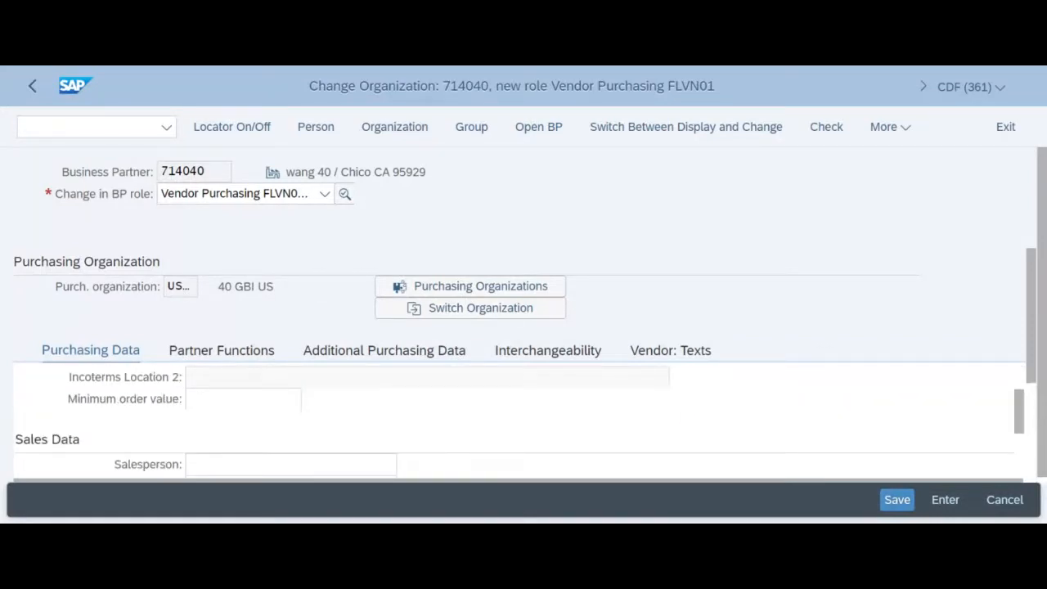
pyautogui.click(898, 500)
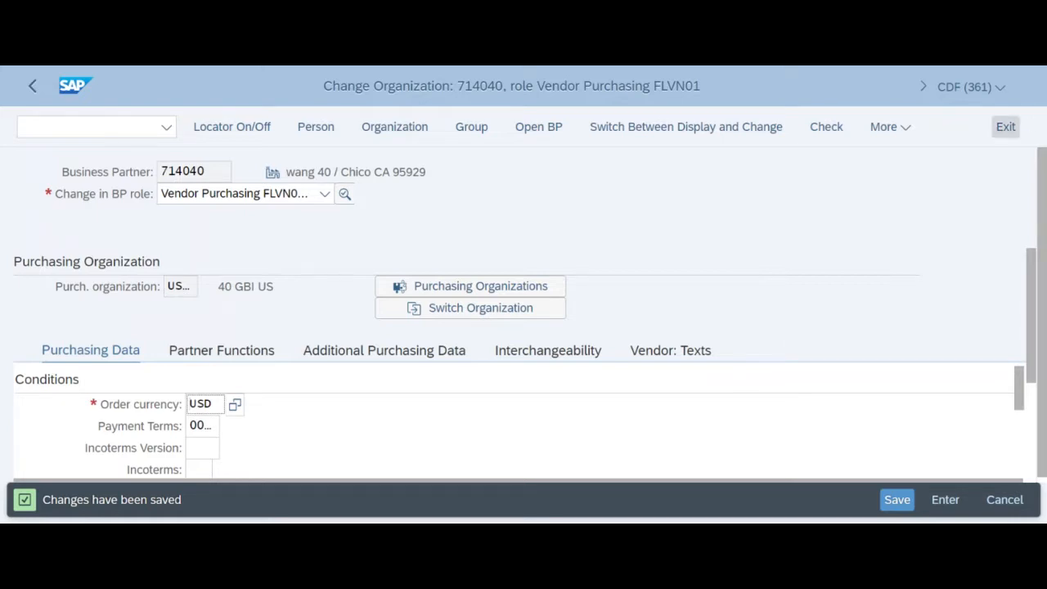
pyautogui.click(1006, 127)
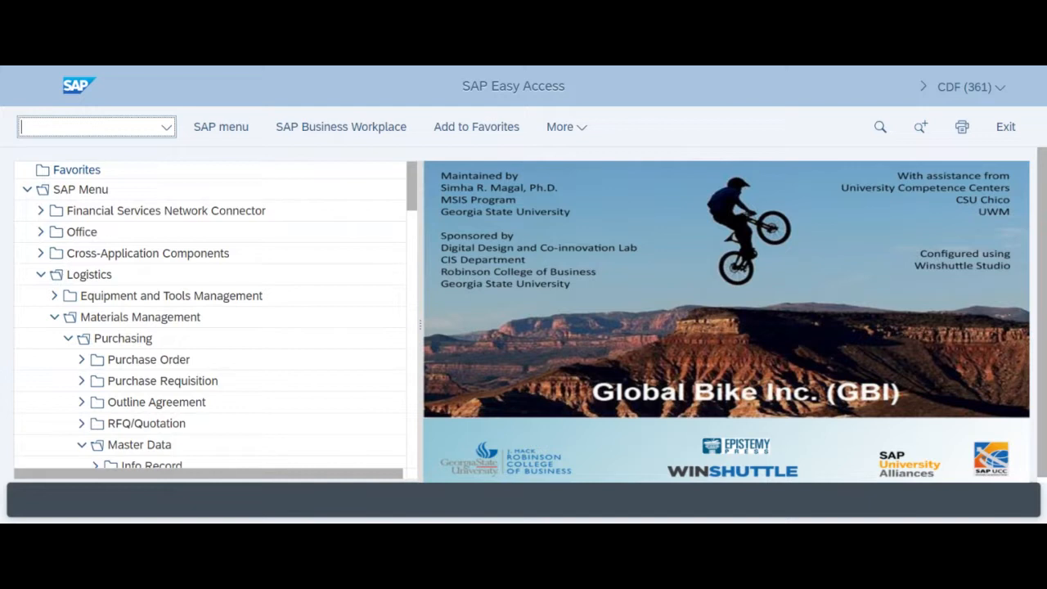
# Step: Start the BP transaction again and open the newly created vendor by its business partner number
pyautogui.write('B')
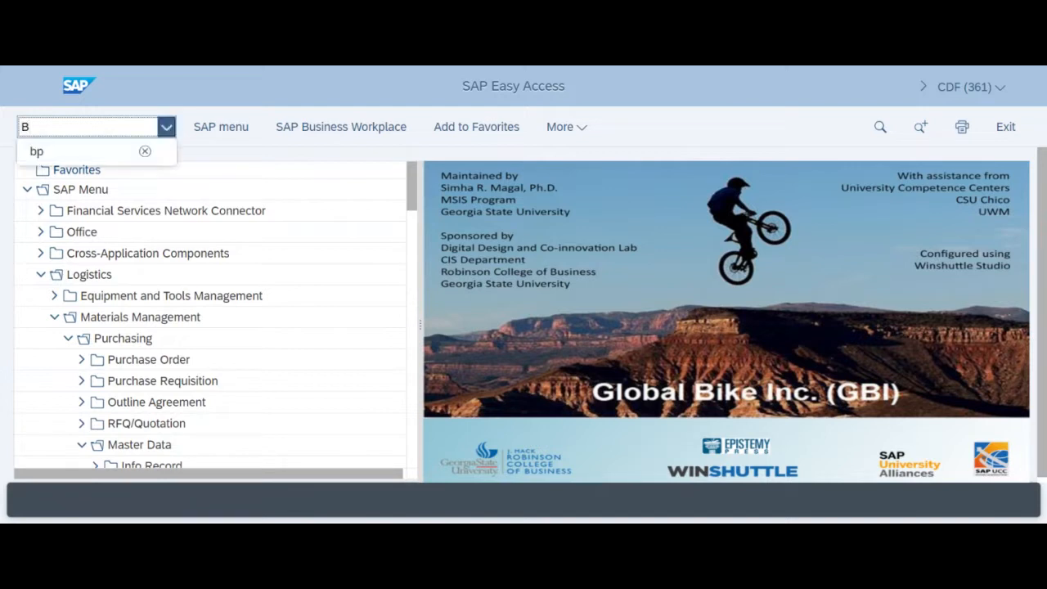
pyautogui.write('P')
pyautogui.press('Return')
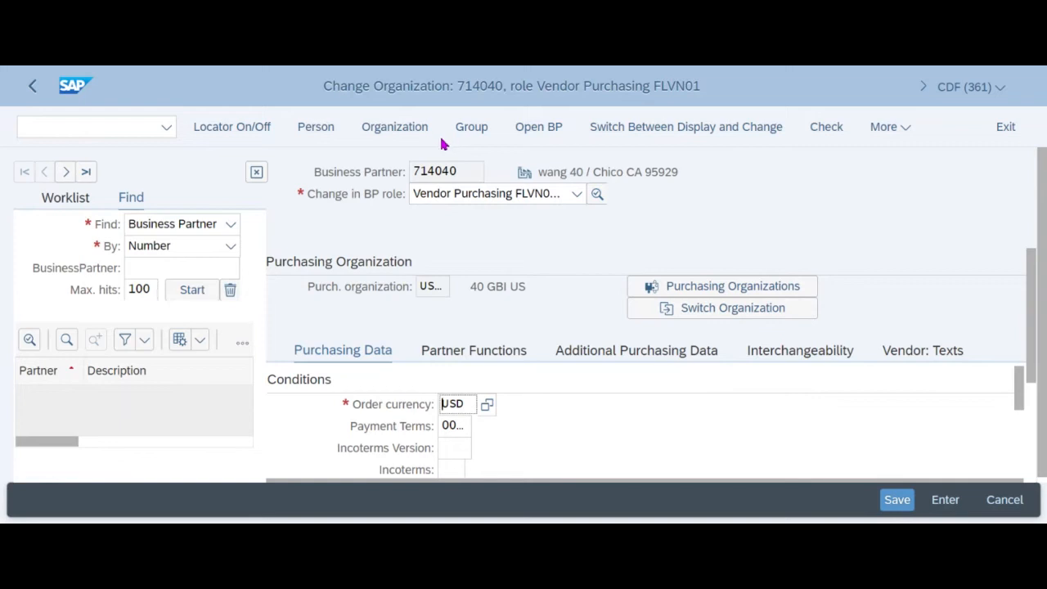
pyautogui.click(540, 123)
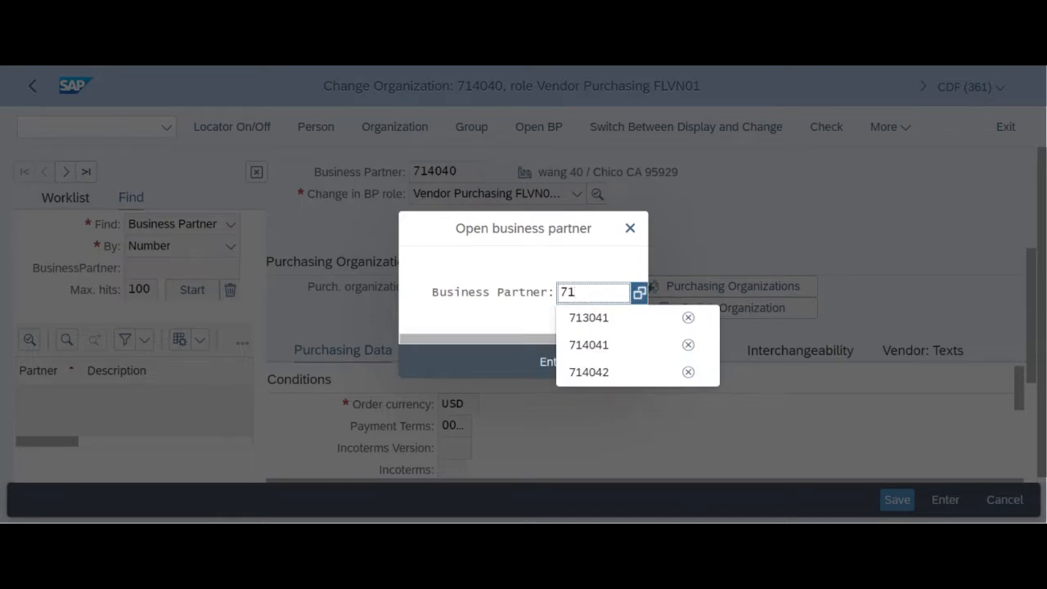
pyautogui.write('4040')
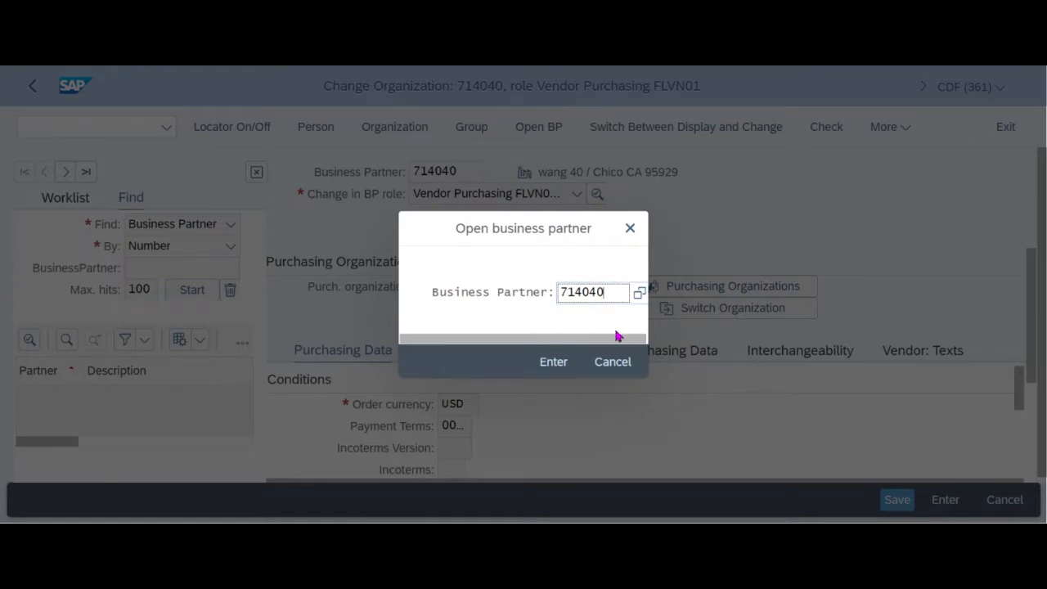
pyautogui.press('Return')
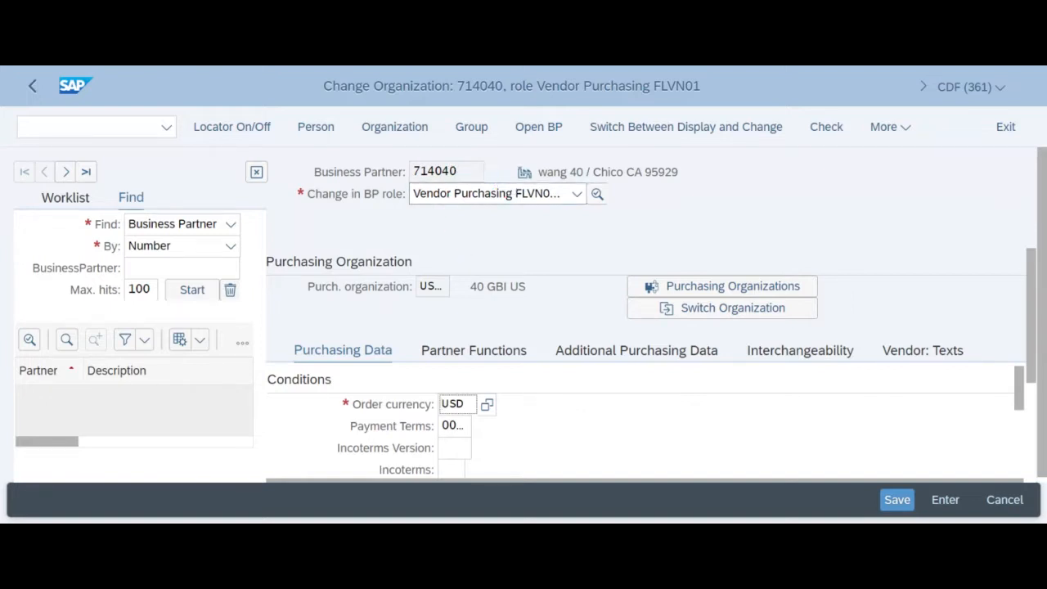
# Step: Review the vendor's general data and return to its purchasing data
pyautogui.click(890, 126)
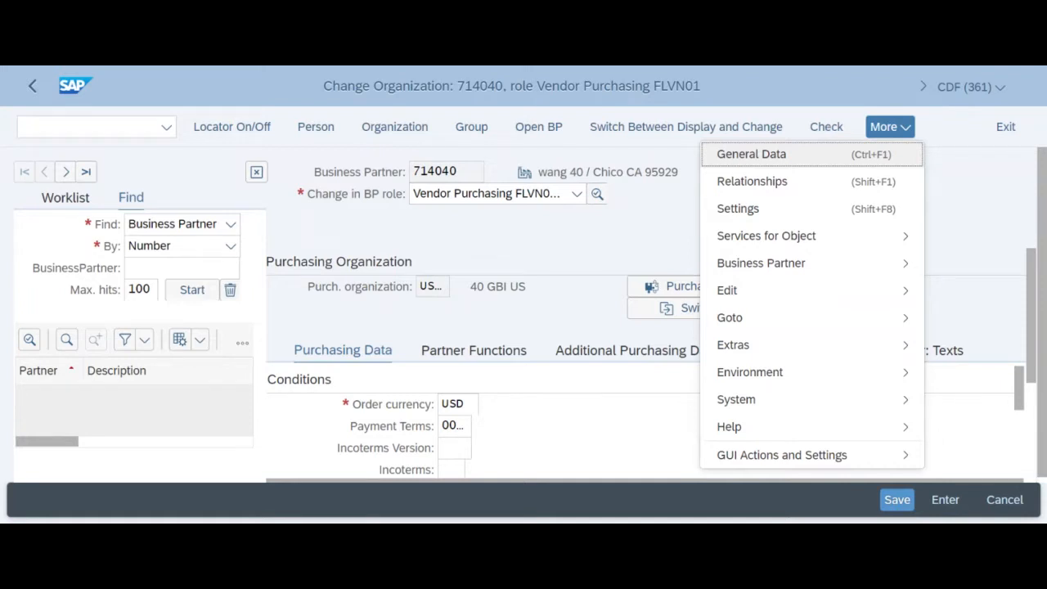
pyautogui.press('Return')
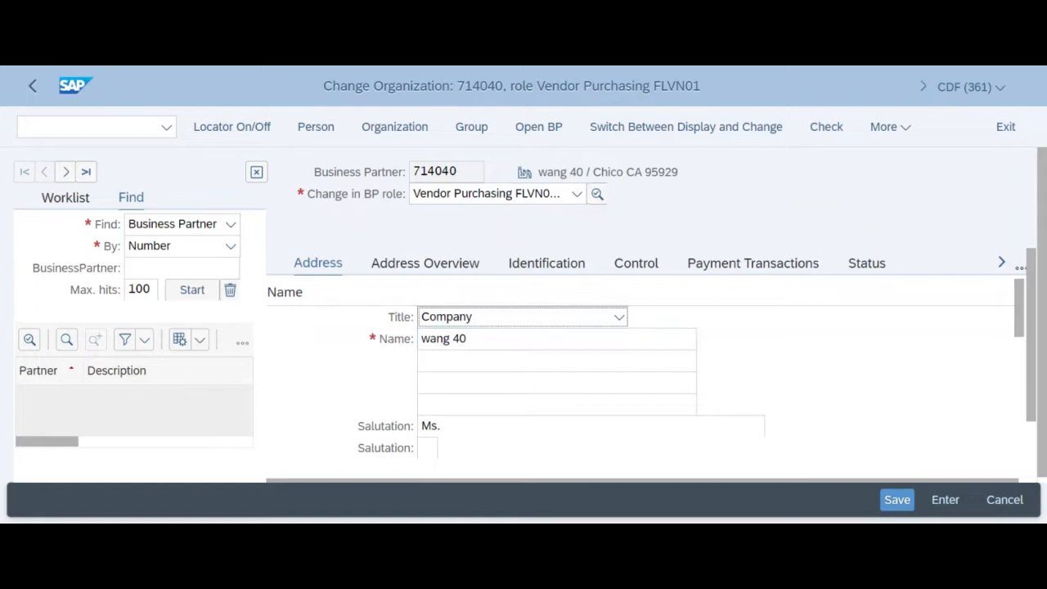
pyautogui.click(890, 127)
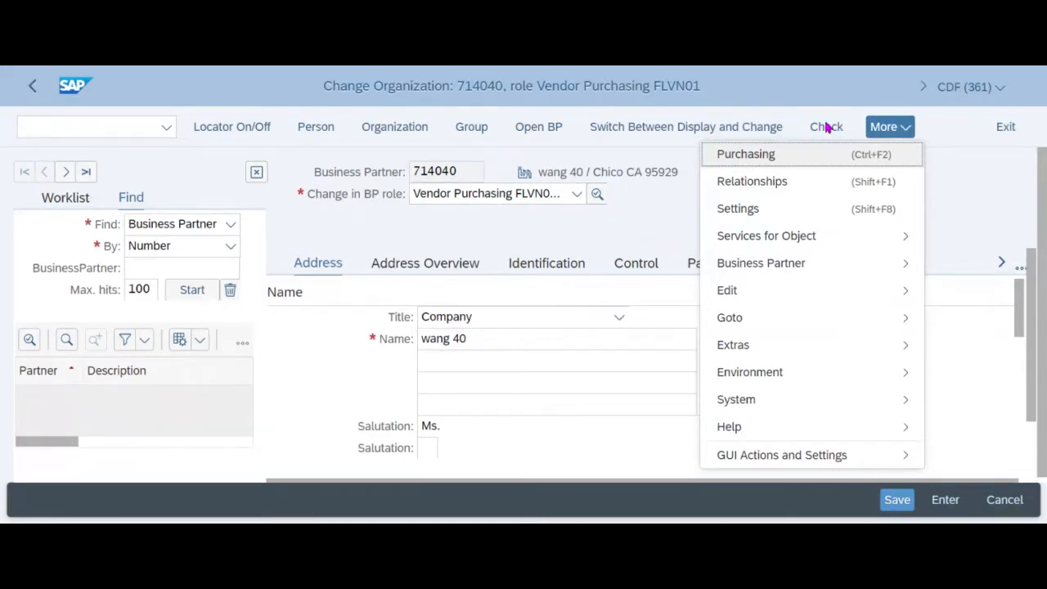
pyautogui.press('Return')
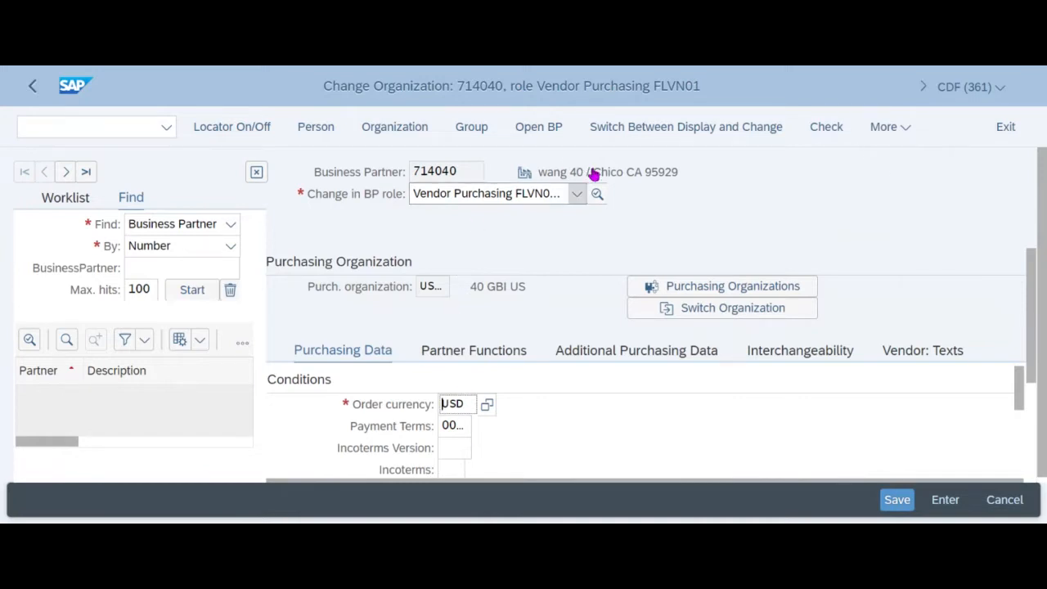
# Step: Switch the vendor to the FI Vendor FLVN00 role and display its company code data
pyautogui.click(577, 193)
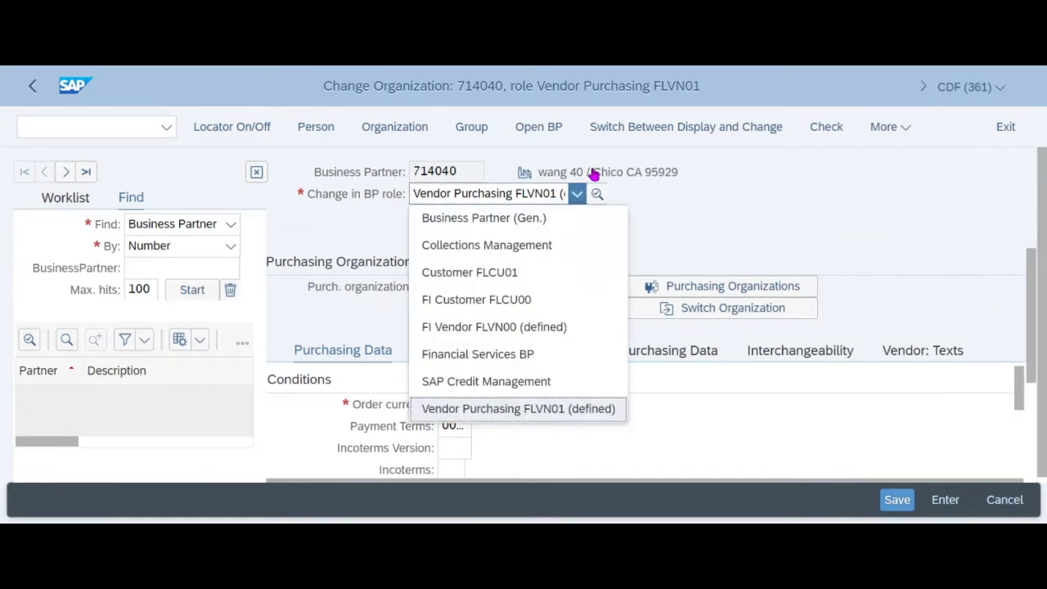
pyautogui.click(473, 328)
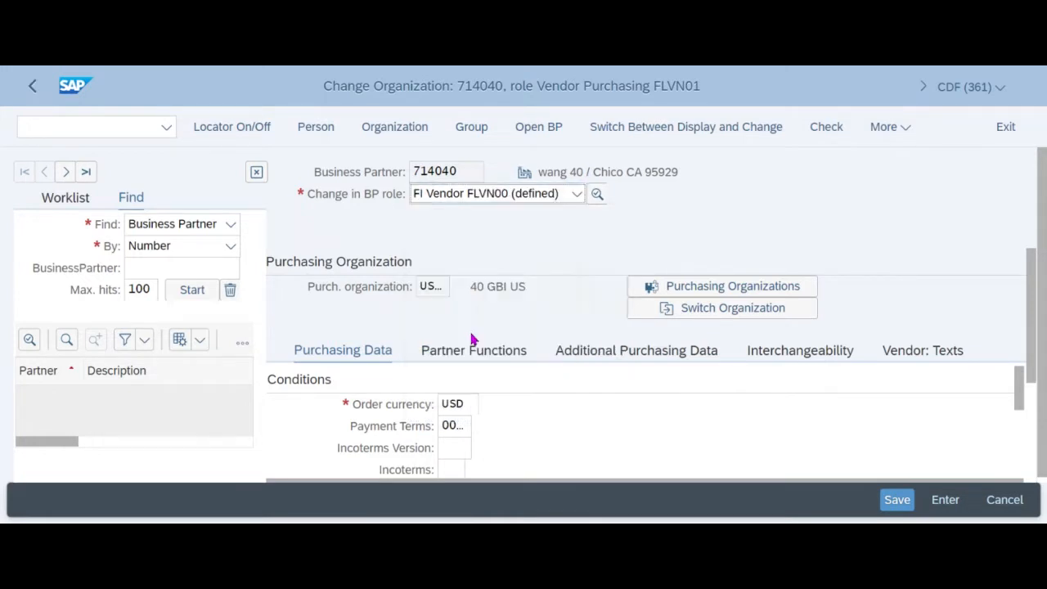
pyautogui.click(890, 127)
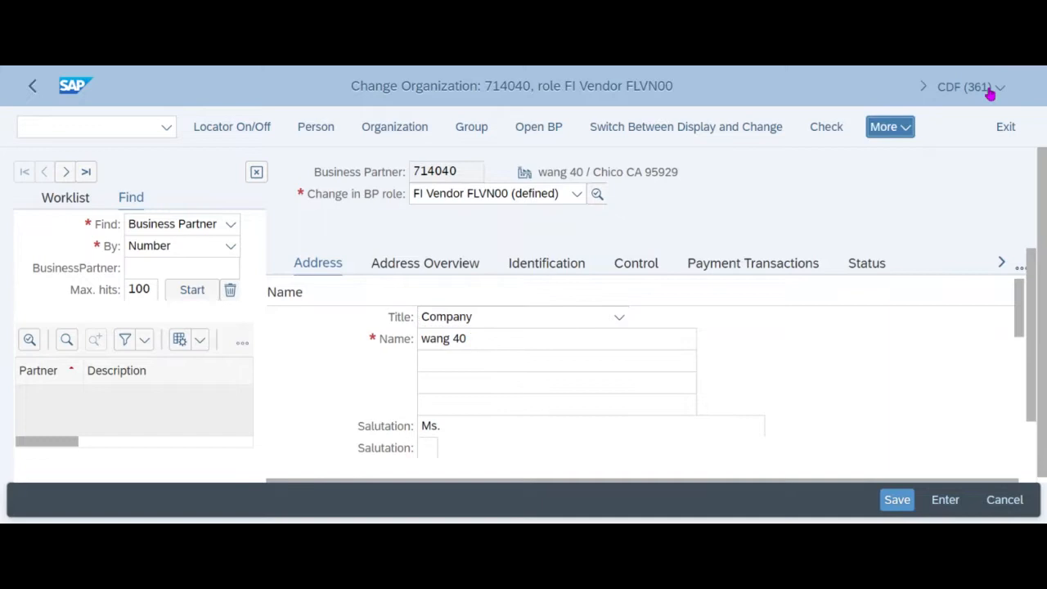
pyautogui.press('Down')
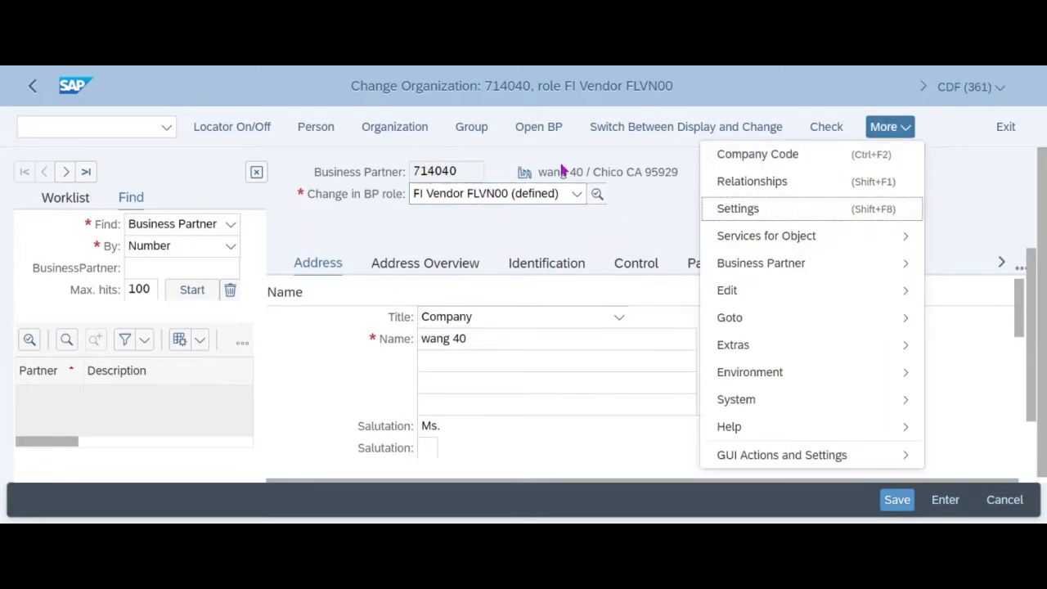
pyautogui.press('Return')
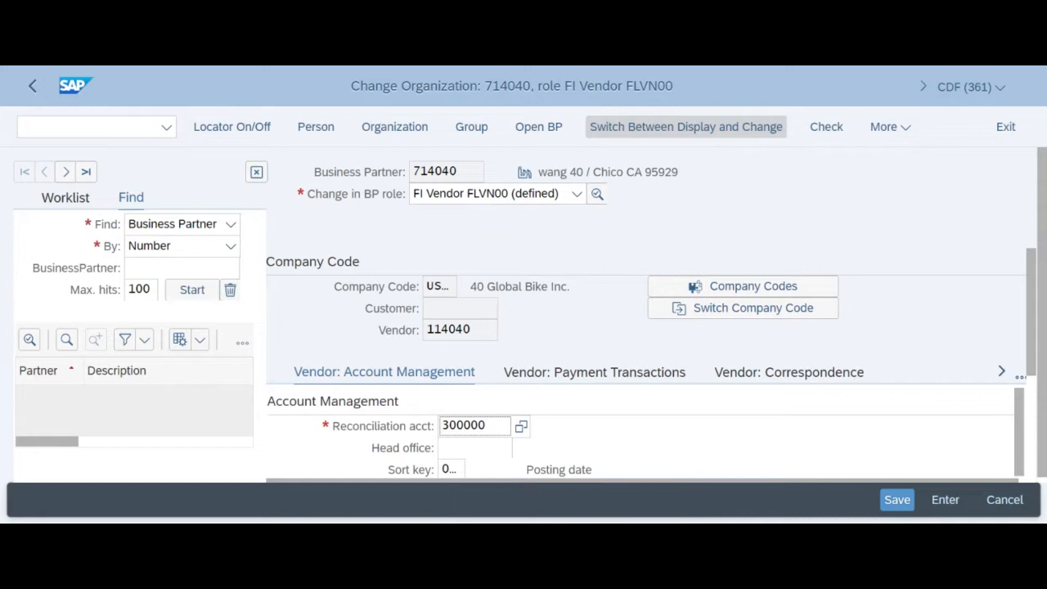
# Step: Switch the vendor's company code data between display and change mode, ending in display mode, and exit business partner maintenance
pyautogui.hotkey('ctrl', 'F1')
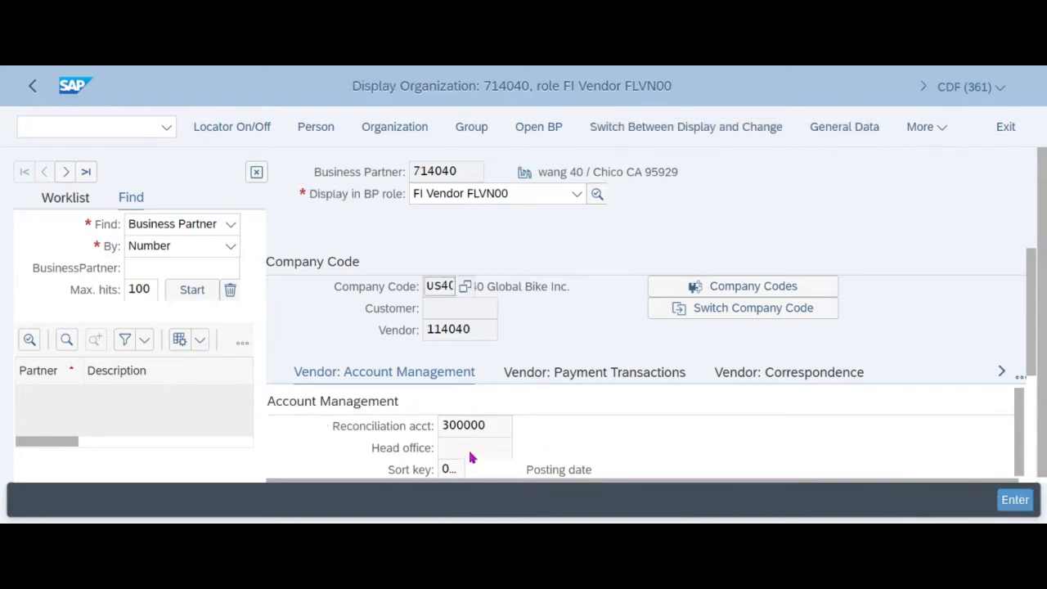
pyautogui.click(458, 429)
pyautogui.click(423, 289)
pyautogui.click(715, 119)
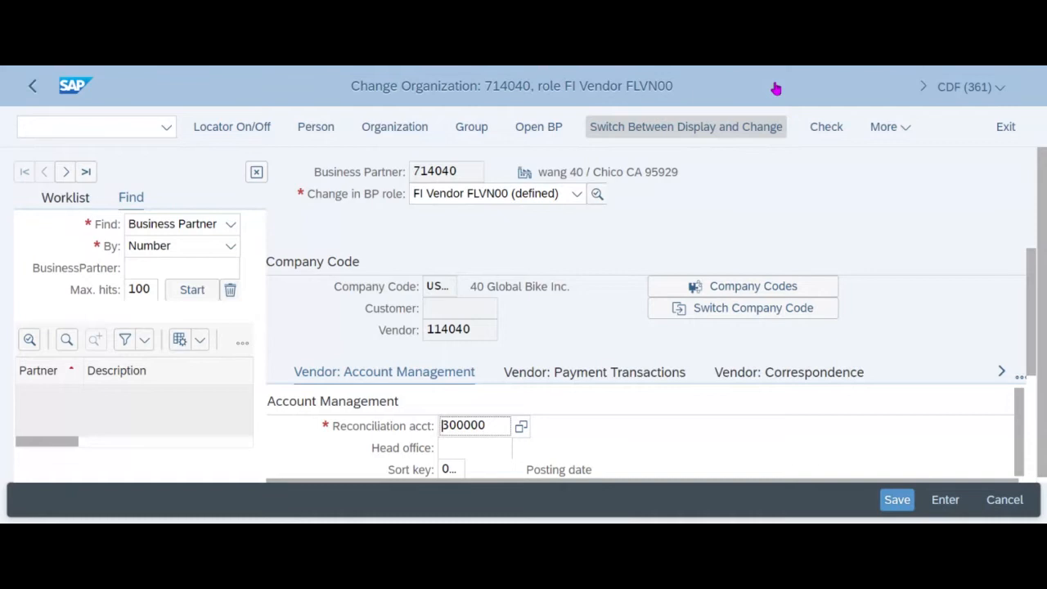
pyautogui.hotkey('ctrl', 'F1')
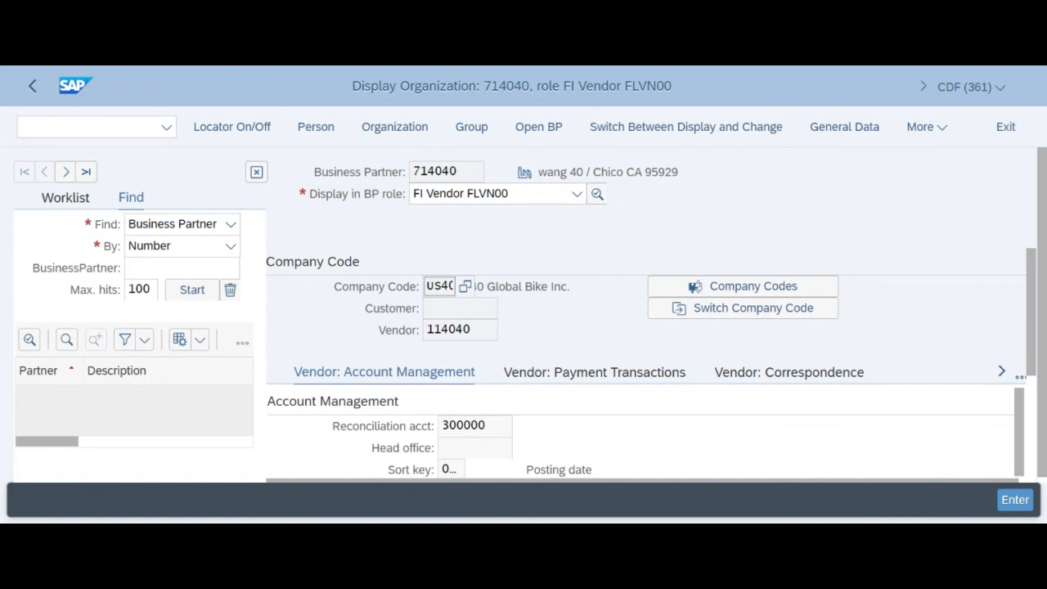
pyautogui.click(1005, 127)
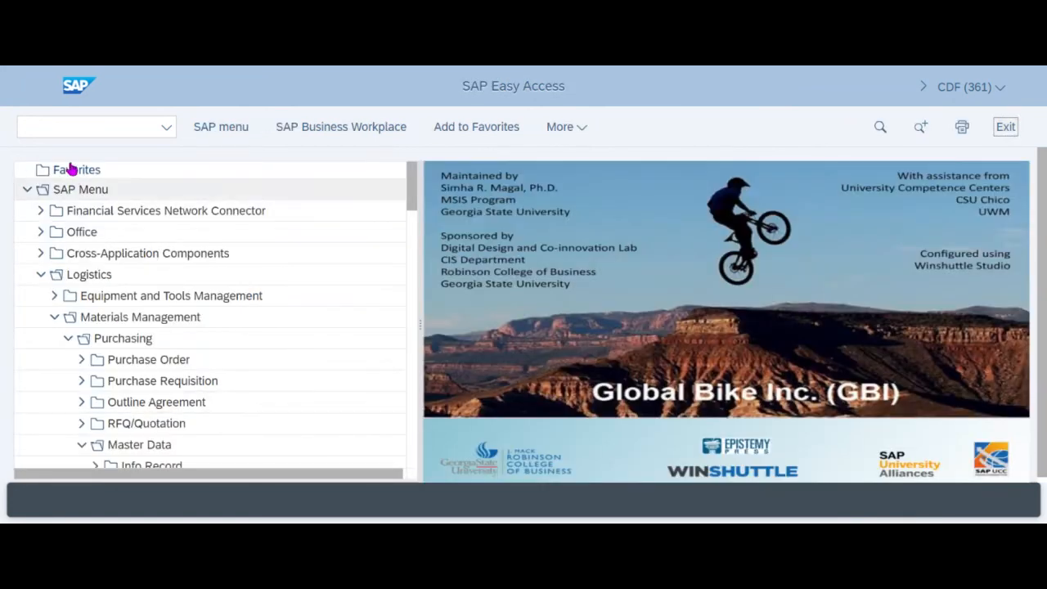